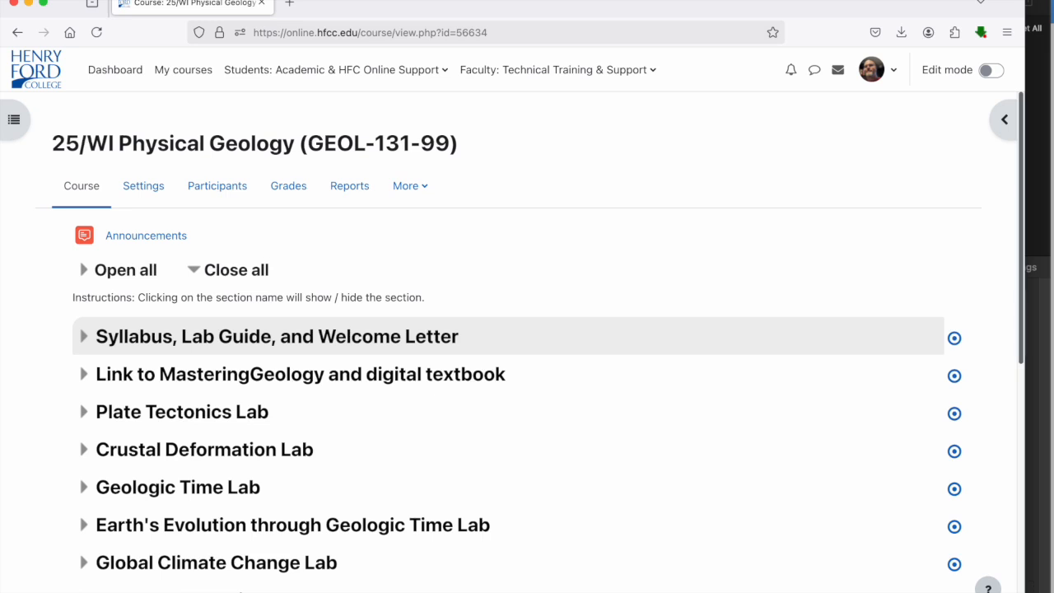
Step: Open the link in the "Link to MasteringGeology and digital textbook" section and launch the Mastering Geology courseware
{"action": "scroll", "coordinate": [22, 309], "scroll_direction": "down", "scroll_amount": 3}
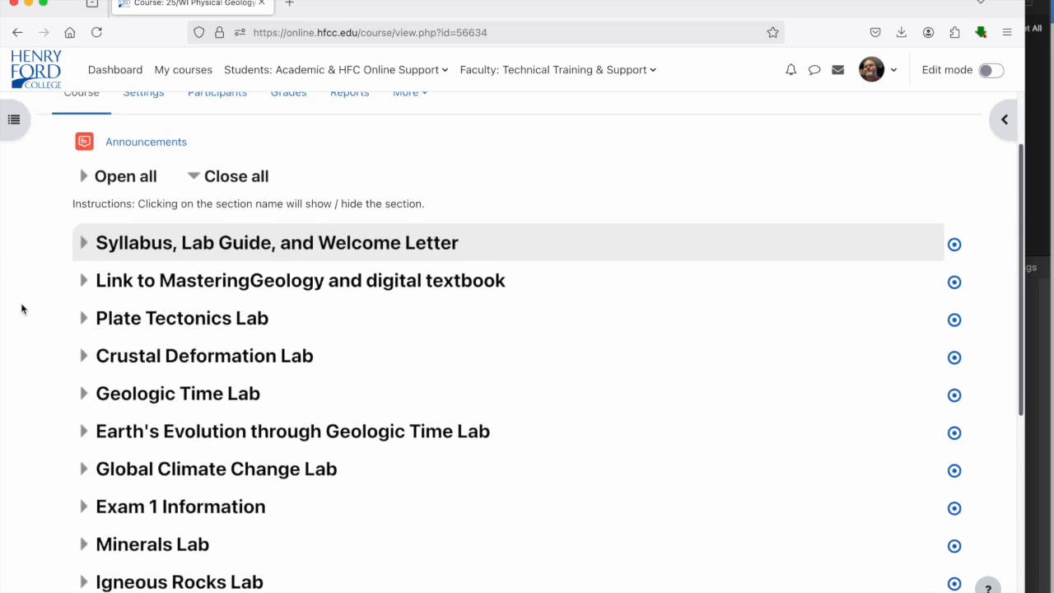
{"action": "scroll", "coordinate": [22, 309], "scroll_direction": "up", "scroll_amount": 3}
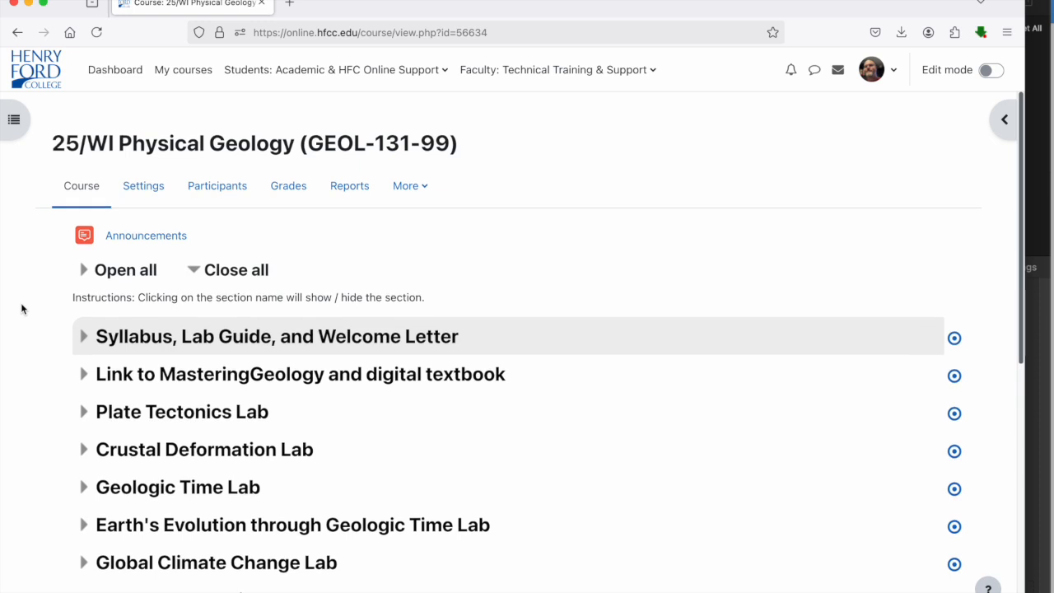
{"action": "left_click", "coordinate": [84, 374]}
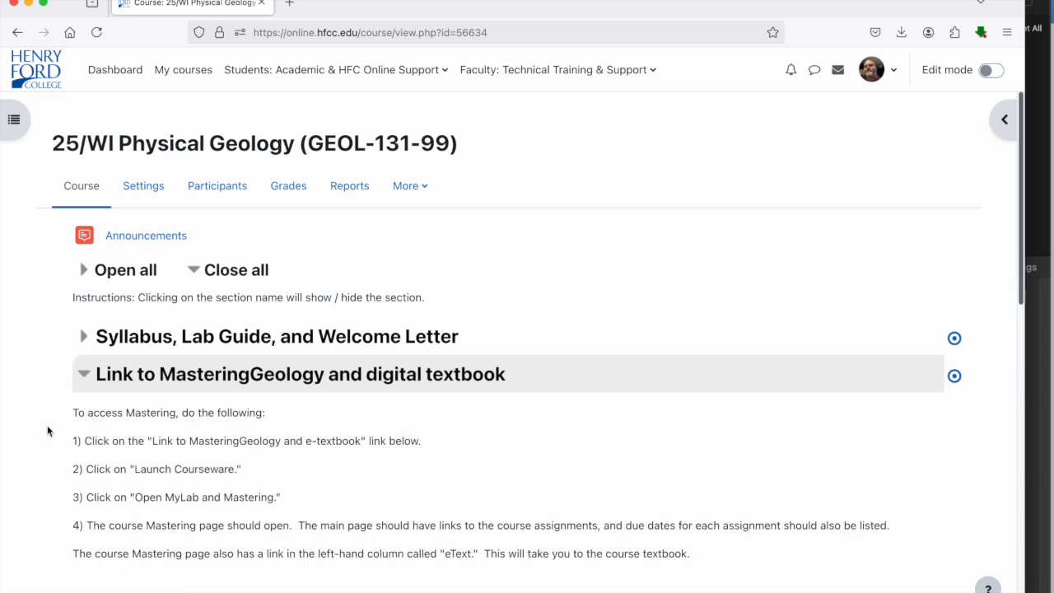
{"action": "scroll", "coordinate": [47, 425], "scroll_direction": "down", "scroll_amount": 1}
{"action": "scroll", "coordinate": [47, 425], "scroll_direction": "down", "scroll_amount": 4}
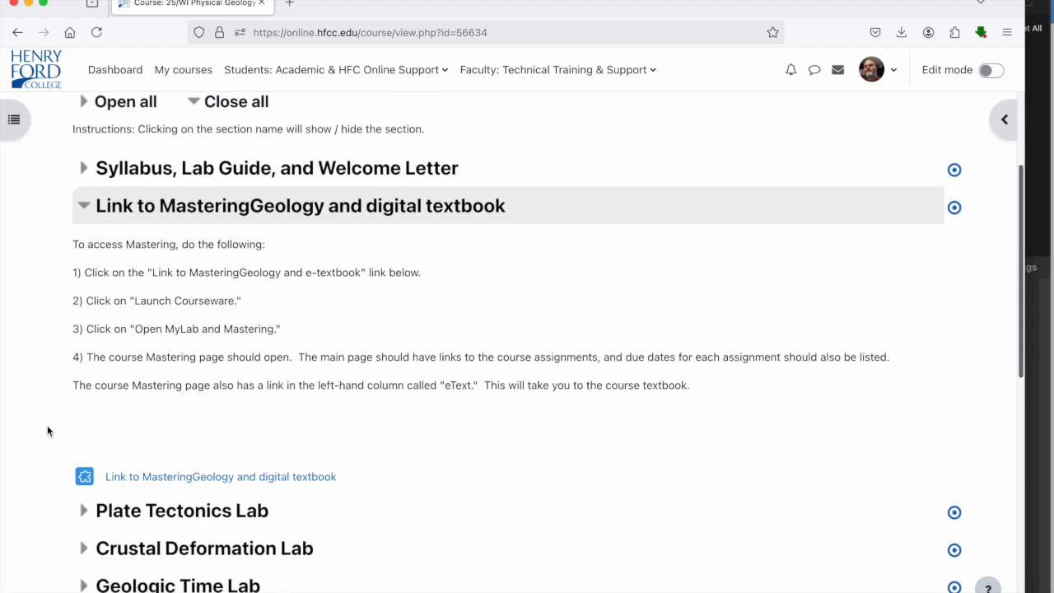
{"action": "left_click", "coordinate": [165, 477]}
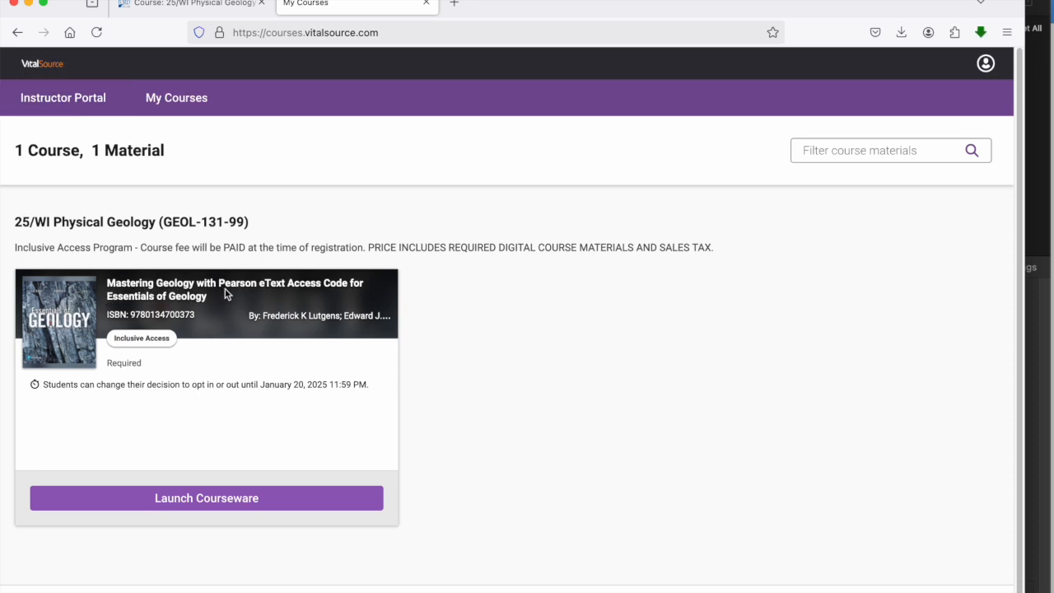
{"action": "left_click", "coordinate": [201, 499]}
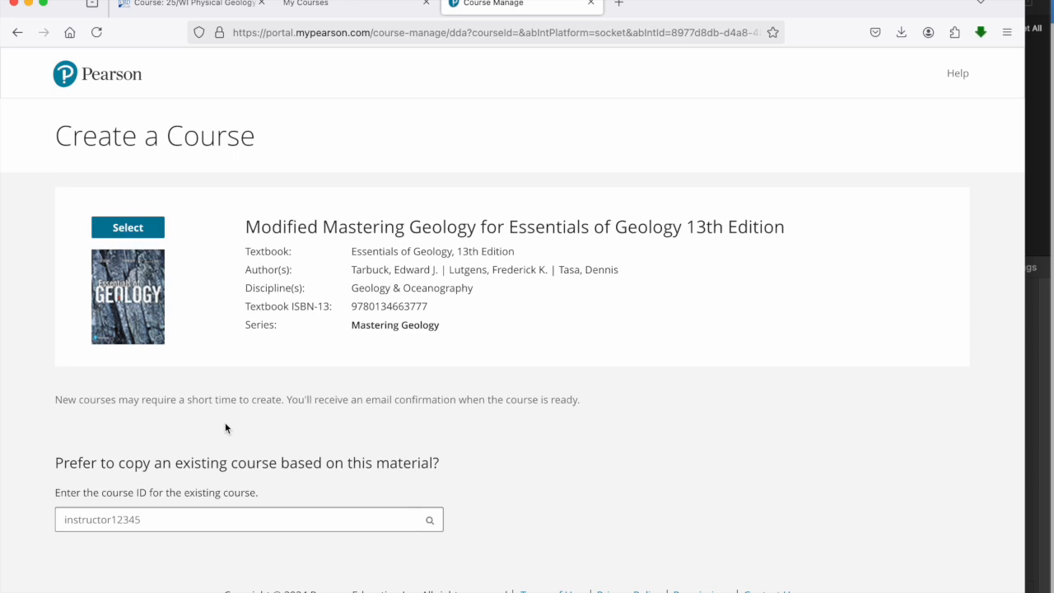
Step: Open the bookmarked Mastering course list in a new browser tab and copy the course ID of GEOL 131-99 Physical Geology
{"action": "left_click", "coordinate": [186, 509]}
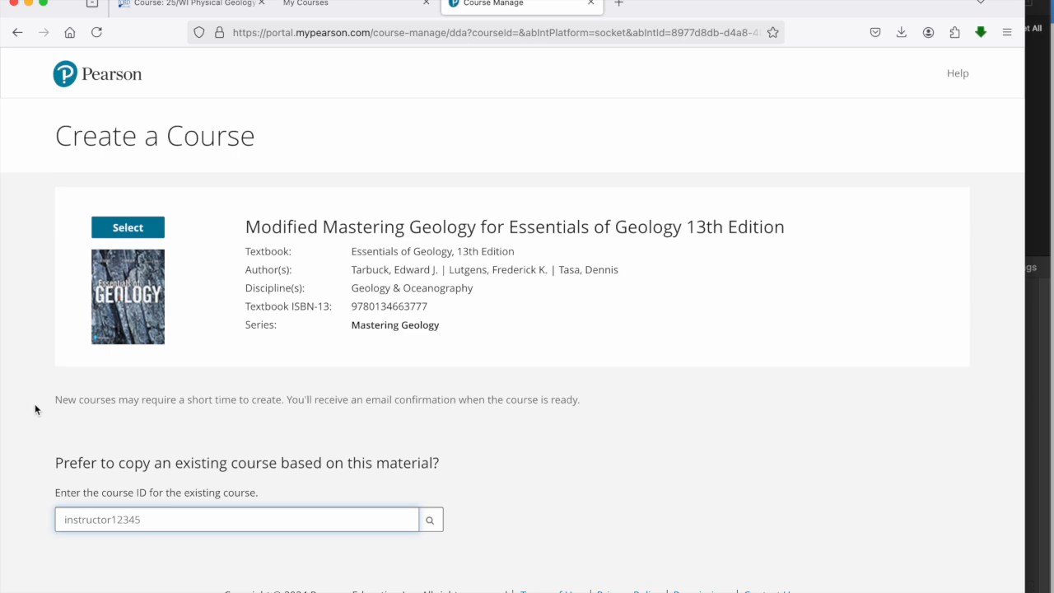
{"action": "left_click", "coordinate": [619, 6]}
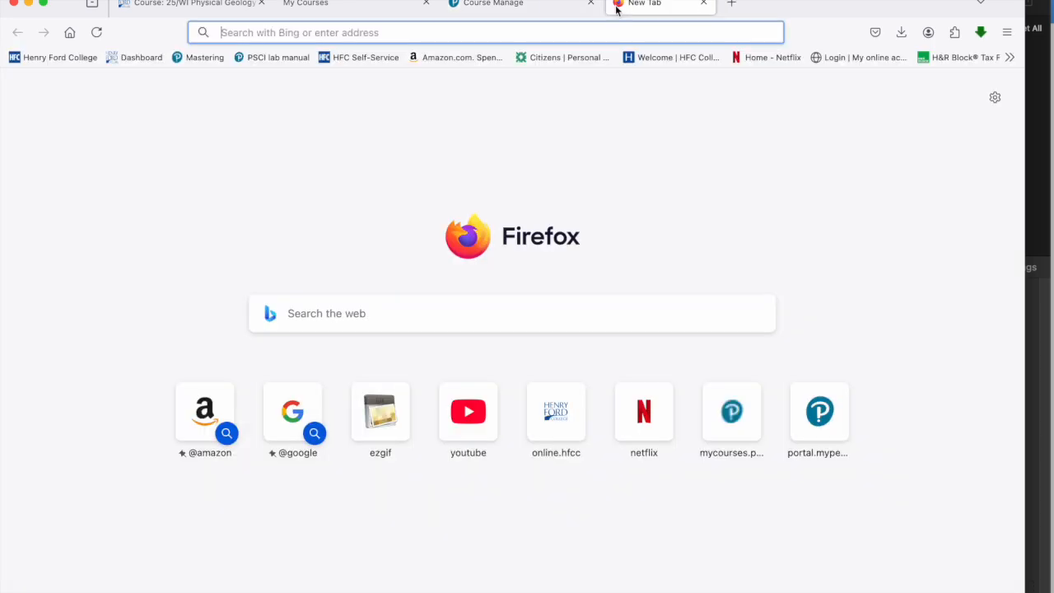
{"action": "left_click", "coordinate": [202, 59]}
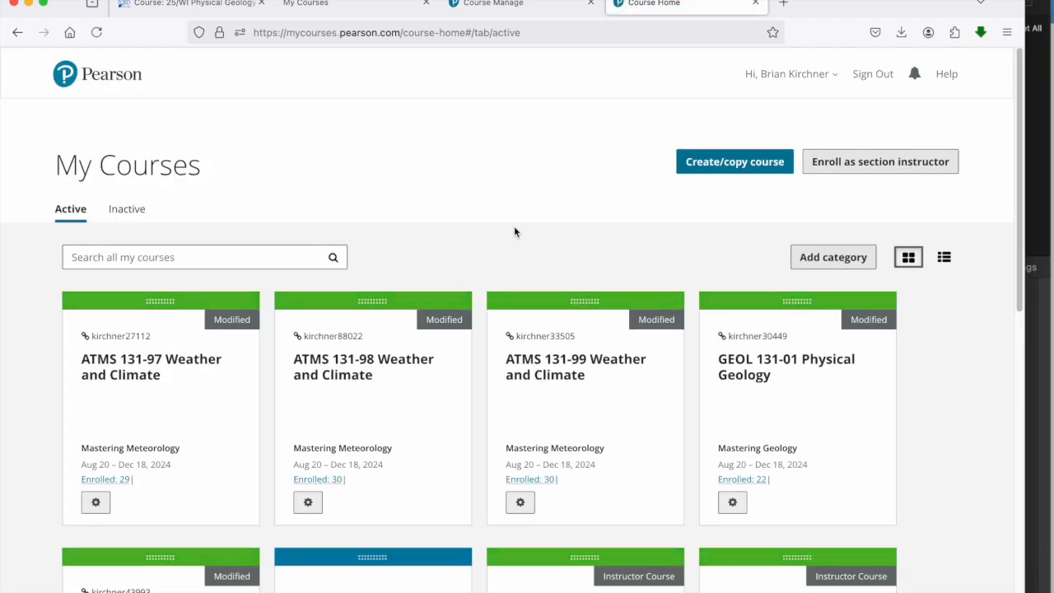
{"action": "scroll", "coordinate": [478, 265], "scroll_direction": "down", "scroll_amount": 2}
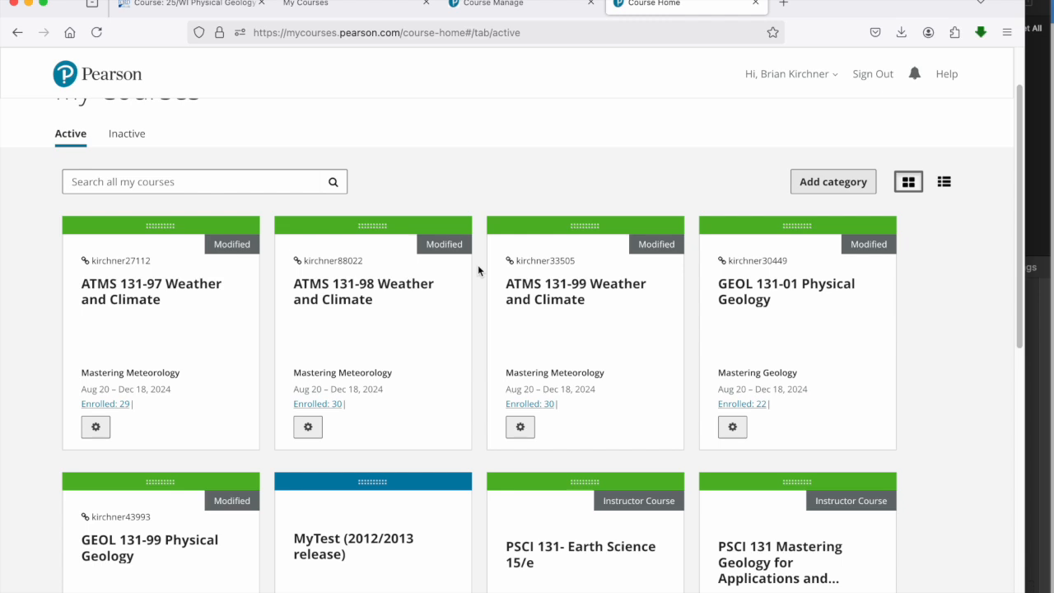
{"action": "scroll", "coordinate": [478, 265], "scroll_direction": "down", "scroll_amount": 2}
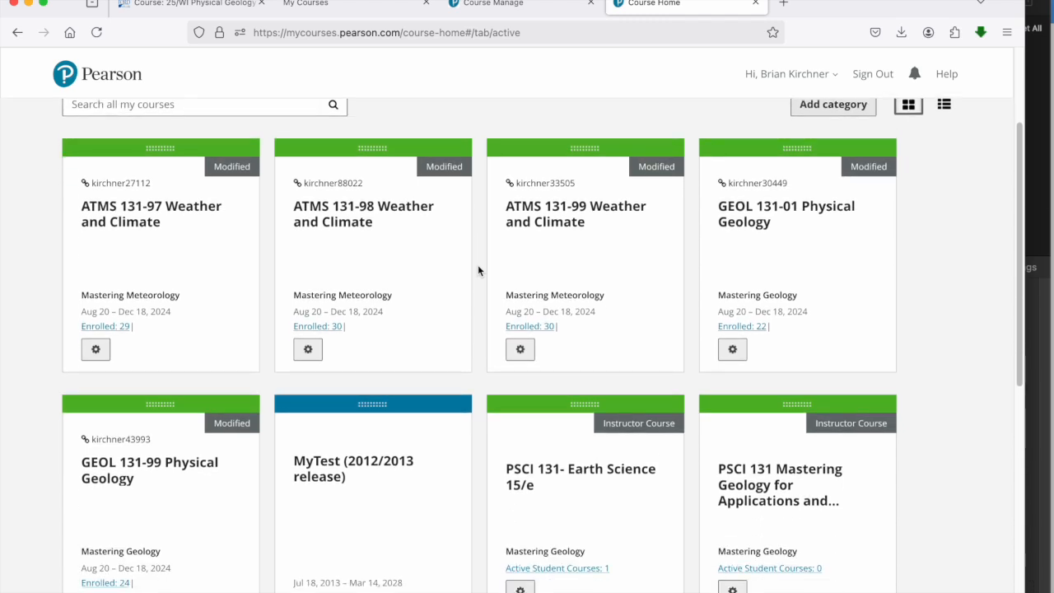
{"action": "scroll", "coordinate": [477, 265], "scroll_direction": "down", "scroll_amount": 2}
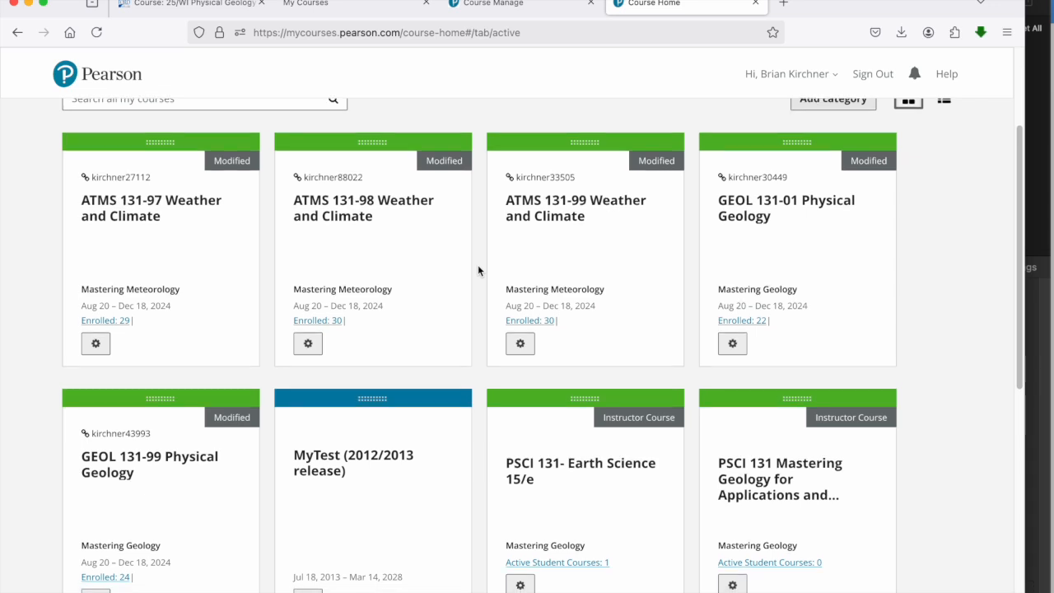
{"action": "scroll", "coordinate": [477, 270], "scroll_direction": "down", "scroll_amount": 2}
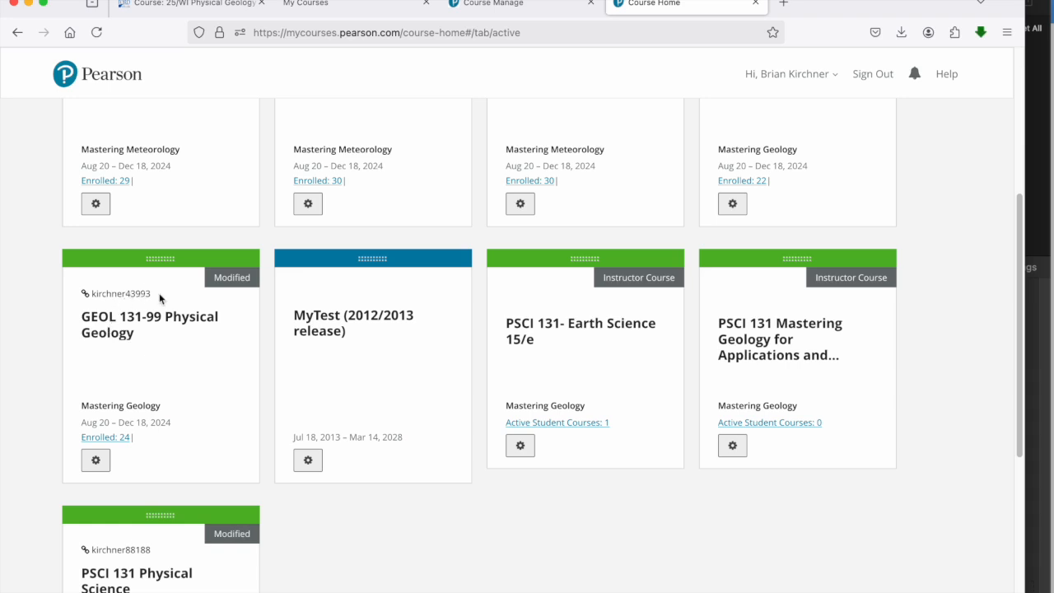
{"action": "left_click_drag", "start_coordinate": [151, 294], "coordinate": [93, 296]}
{"action": "key", "text": "super+c"}
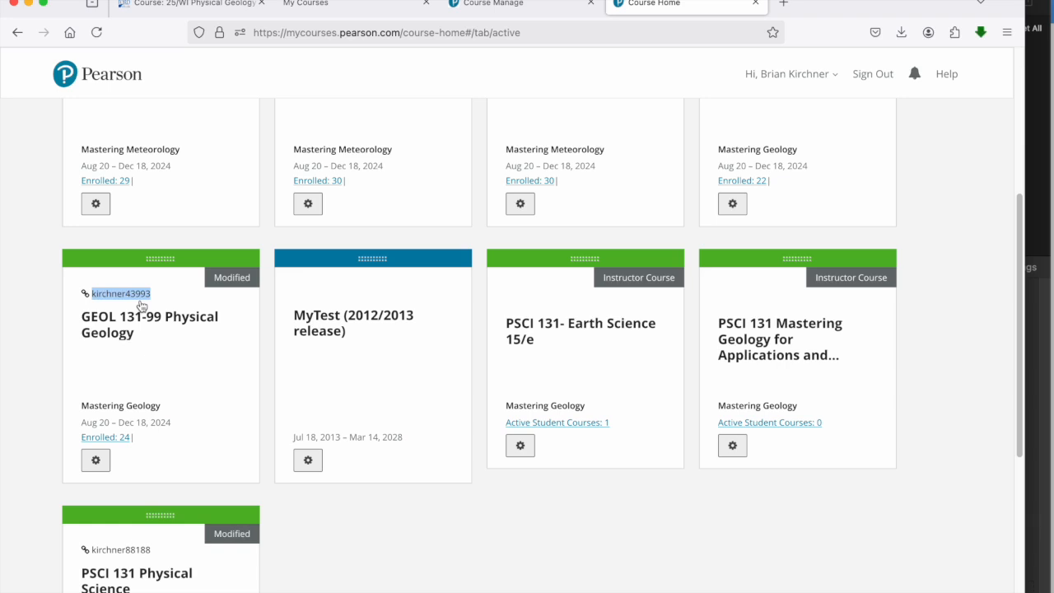
Step: Look up the existing course by the copied course ID on the Create a Course page and select GEOL 131-99 Physical Geology to copy
{"action": "left_click", "coordinate": [528, 3]}
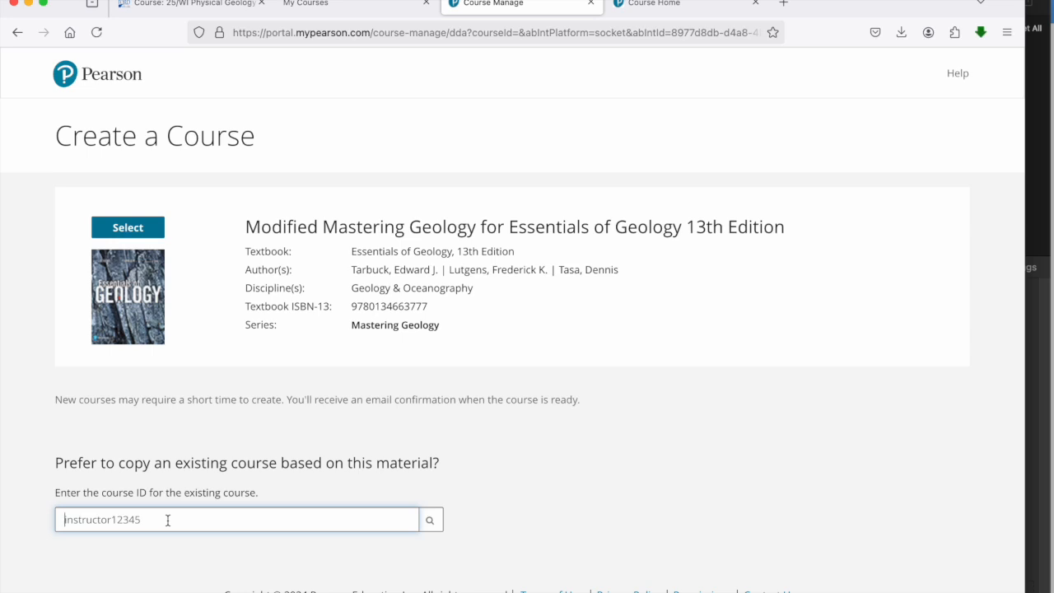
{"action": "key", "text": "super+v"}
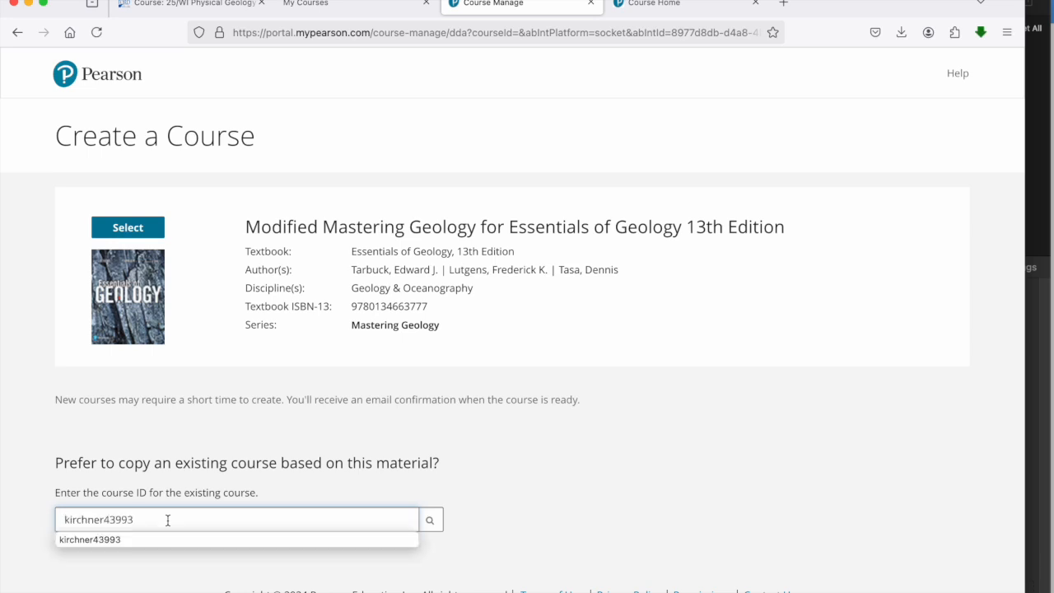
{"action": "left_click", "coordinate": [500, 492]}
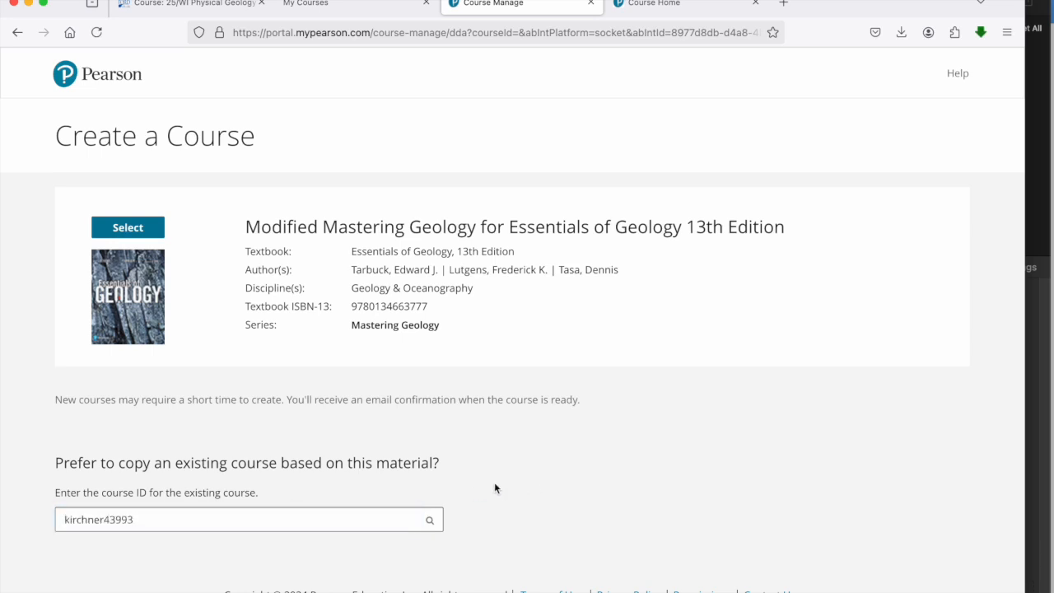
{"action": "left_click", "coordinate": [432, 519]}
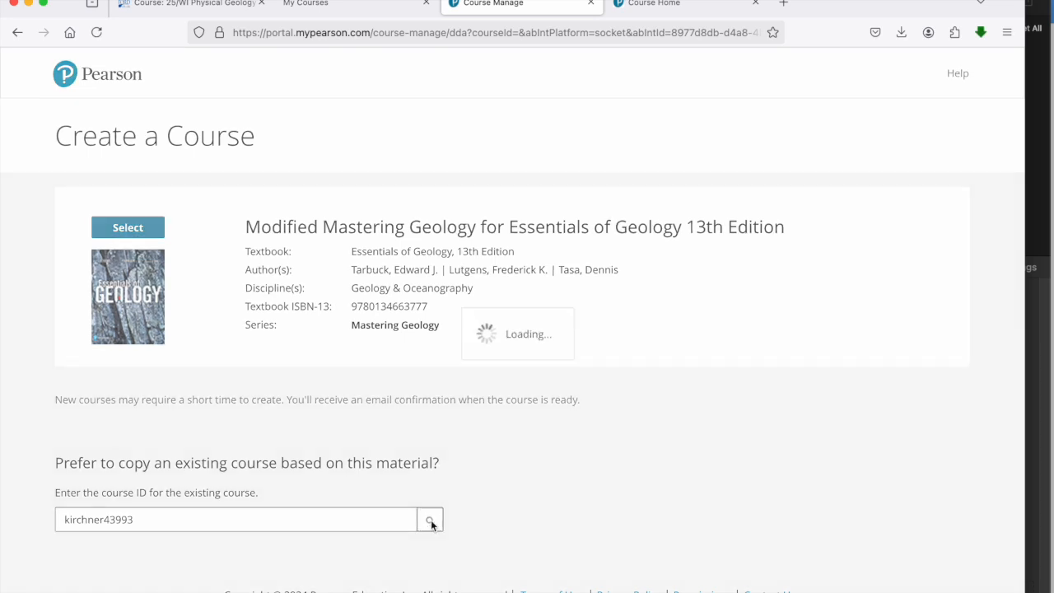
{"action": "scroll", "coordinate": [649, 457], "scroll_direction": "down", "scroll_amount": 4}
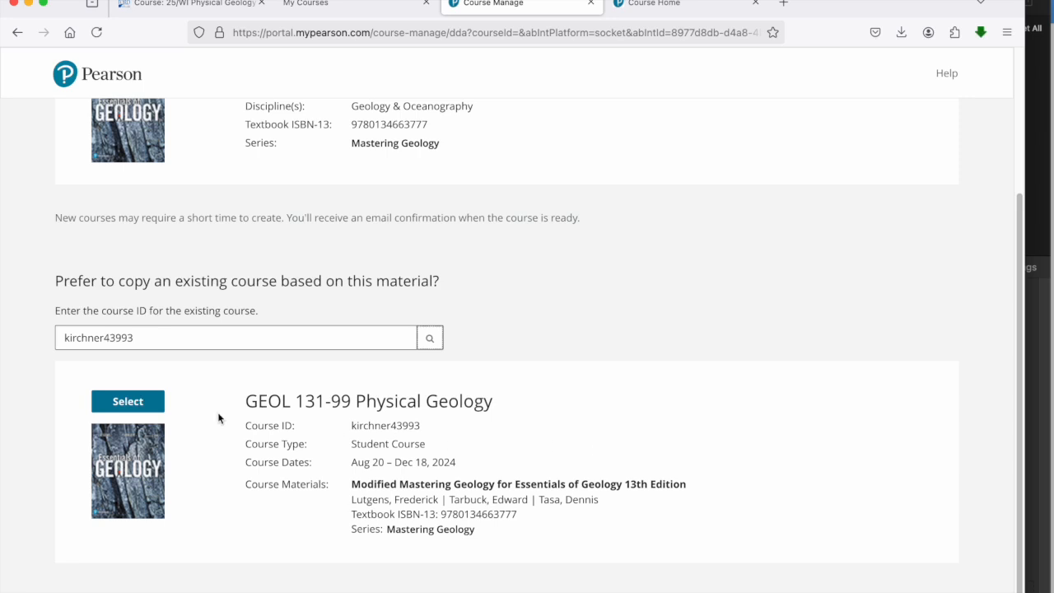
{"action": "left_click", "coordinate": [135, 402]}
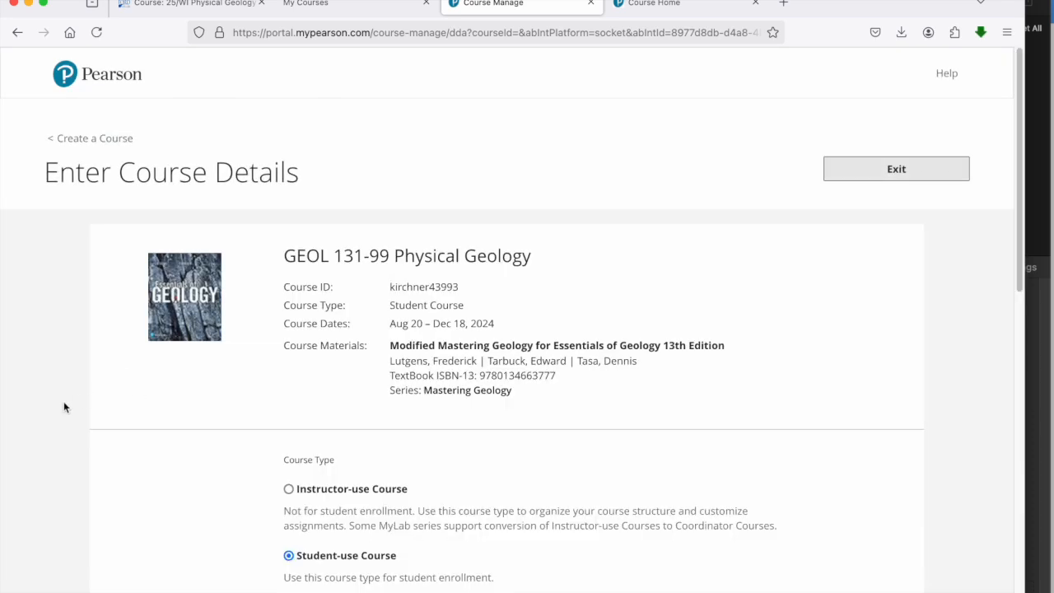
Step: Enter "Physical Geology" as the course name in the course details
{"action": "scroll", "coordinate": [64, 406], "scroll_direction": "down", "scroll_amount": 2}
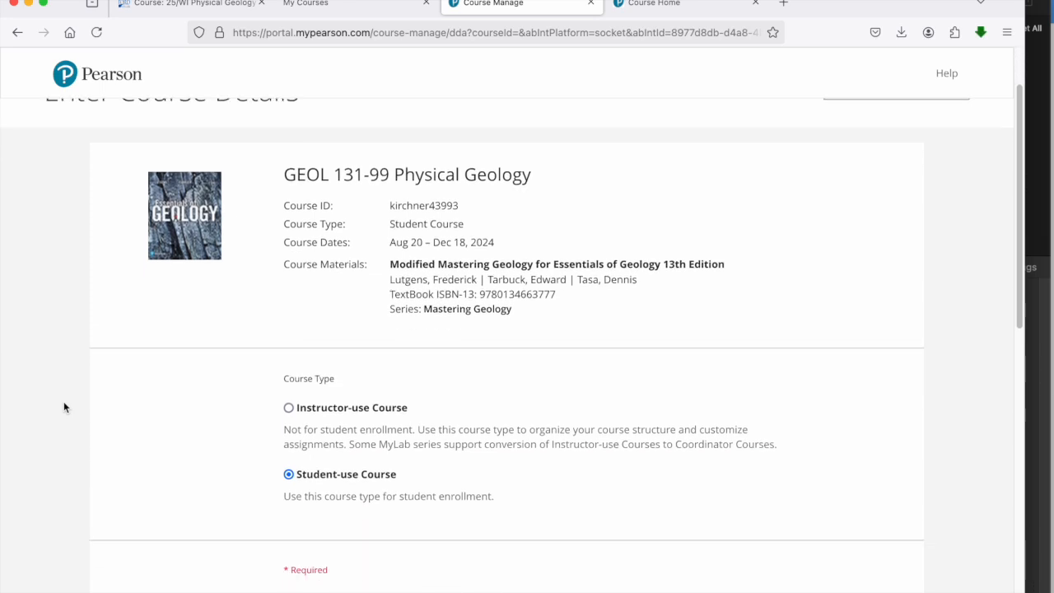
{"action": "scroll", "coordinate": [64, 407], "scroll_direction": "down", "scroll_amount": 2}
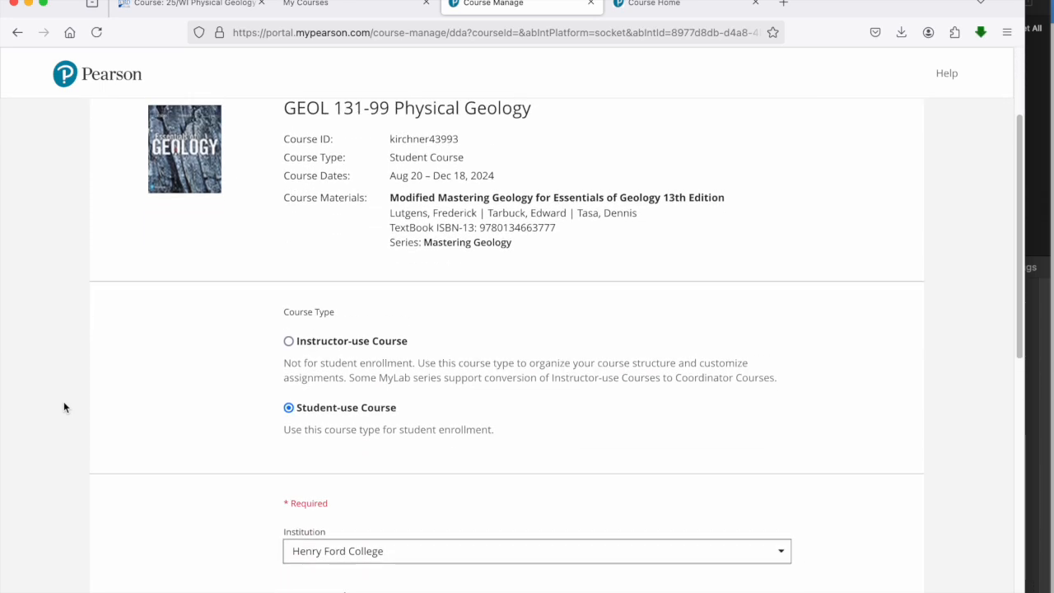
{"action": "scroll", "coordinate": [64, 407], "scroll_direction": "up", "scroll_amount": 1}
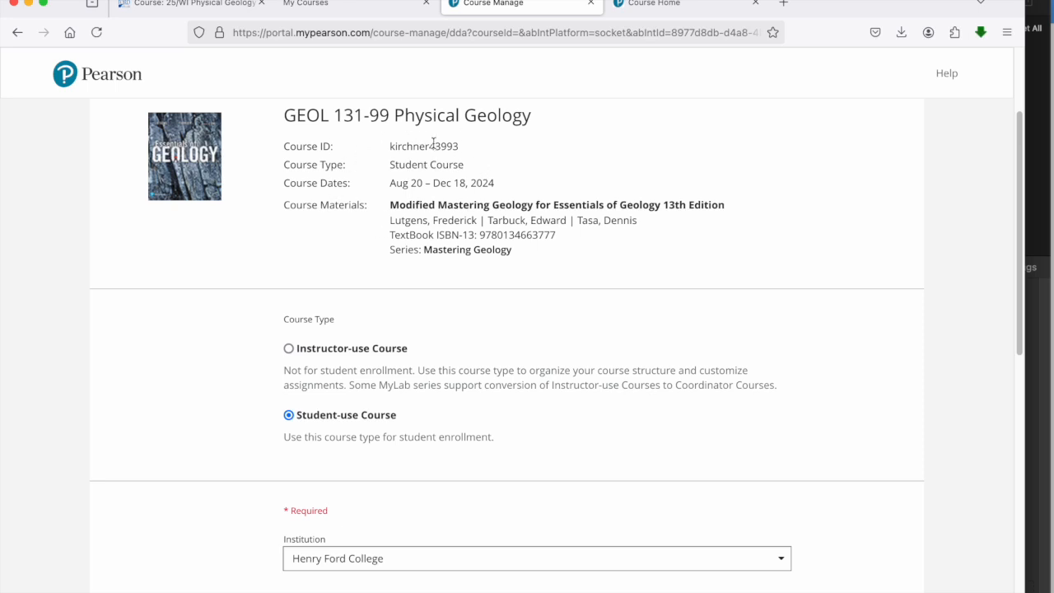
{"action": "scroll", "coordinate": [435, 148], "scroll_direction": "up", "scroll_amount": 2}
{"action": "scroll", "coordinate": [434, 148], "scroll_direction": "down", "scroll_amount": 2}
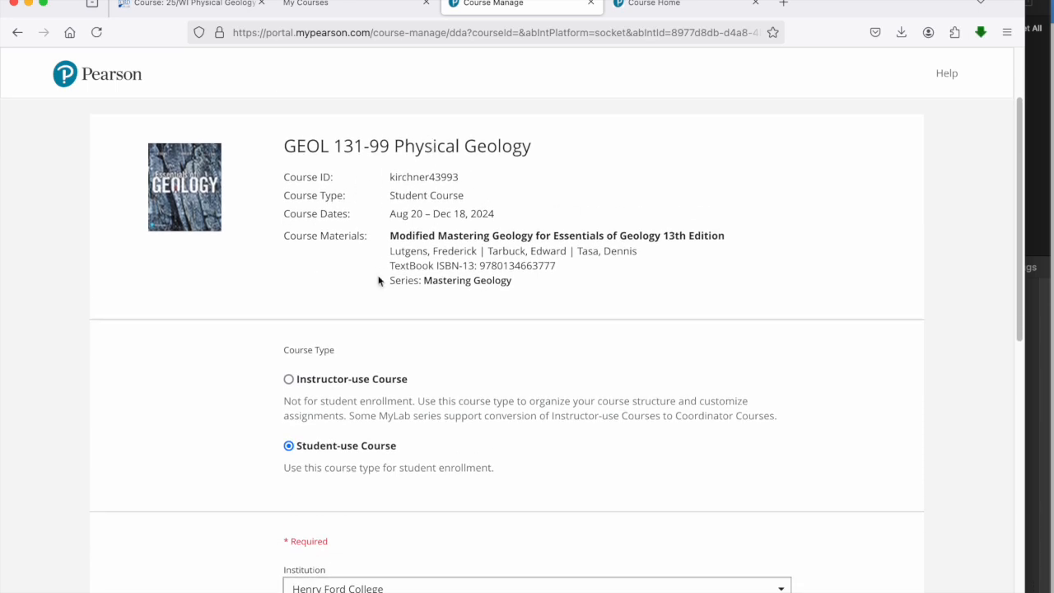
{"action": "scroll", "coordinate": [362, 250], "scroll_direction": "down", "scroll_amount": 4}
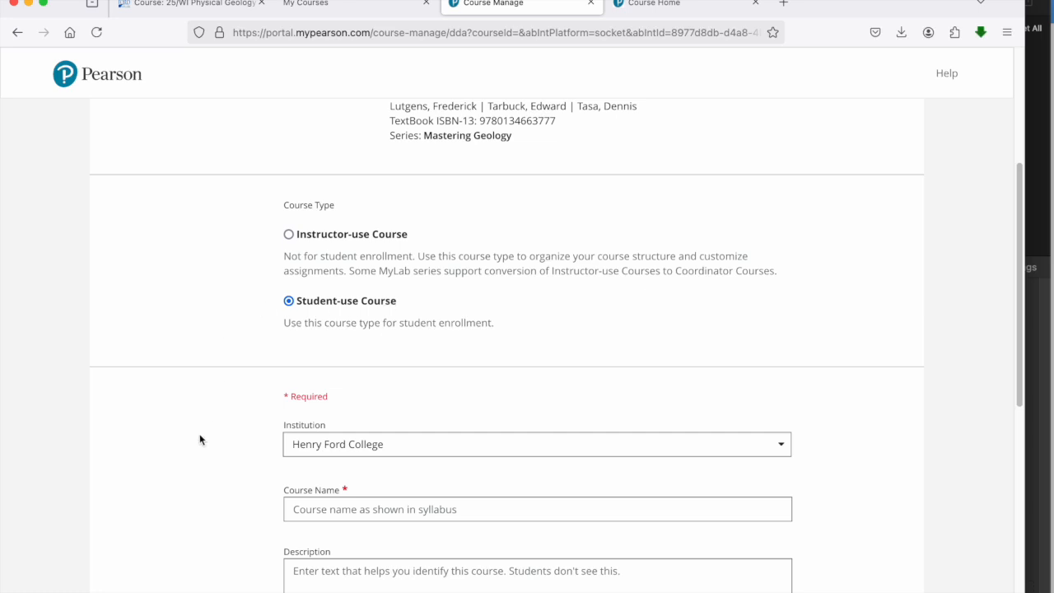
{"action": "scroll", "coordinate": [199, 440], "scroll_direction": "down", "scroll_amount": 4}
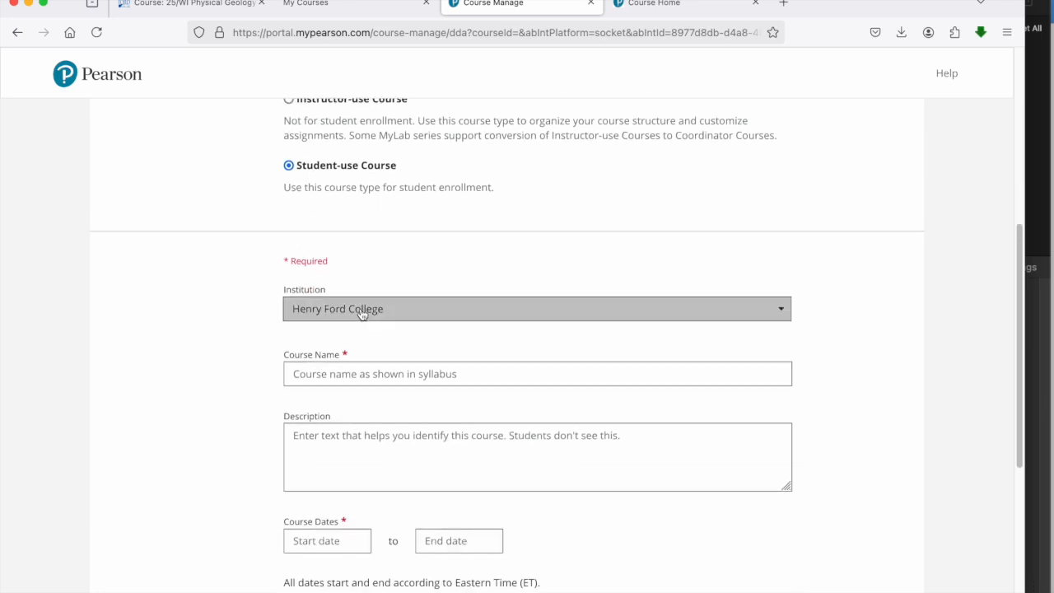
{"action": "left_click", "coordinate": [360, 376]}
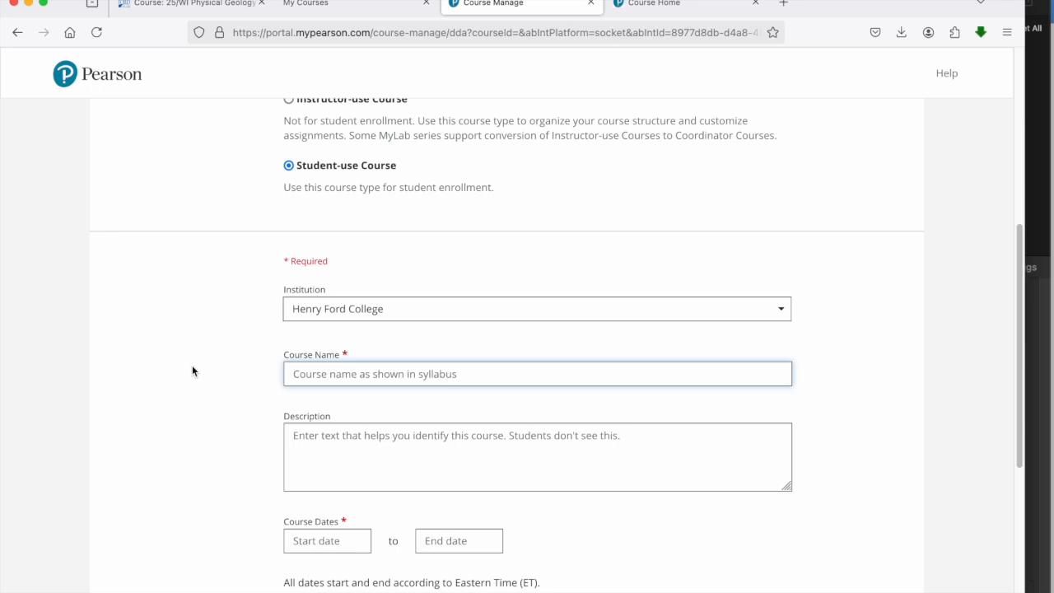
{"action": "type", "text": "P"}
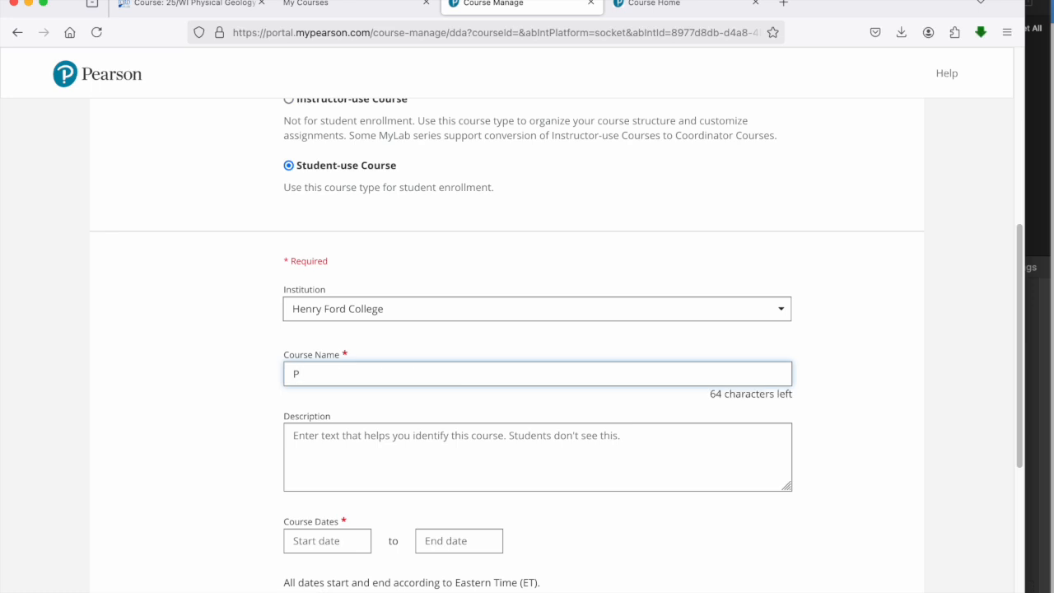
{"action": "type", "text": "hysical Geology"}
Step: Set the course start date to Dec 30, 2024
{"action": "scroll", "coordinate": [184, 450], "scroll_direction": "down", "scroll_amount": 2}
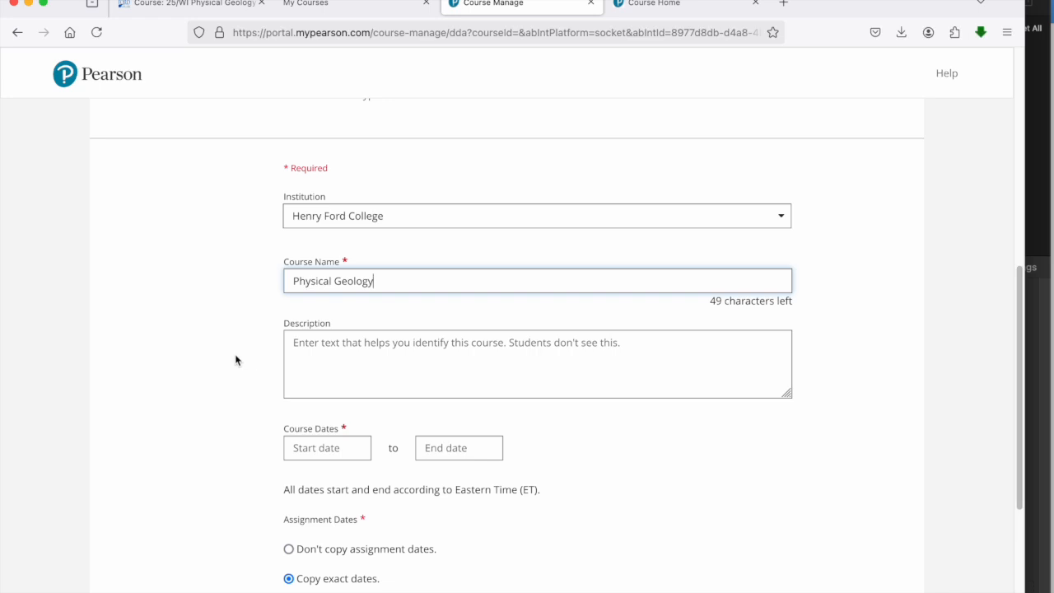
{"action": "scroll", "coordinate": [236, 360], "scroll_direction": "down", "scroll_amount": 2}
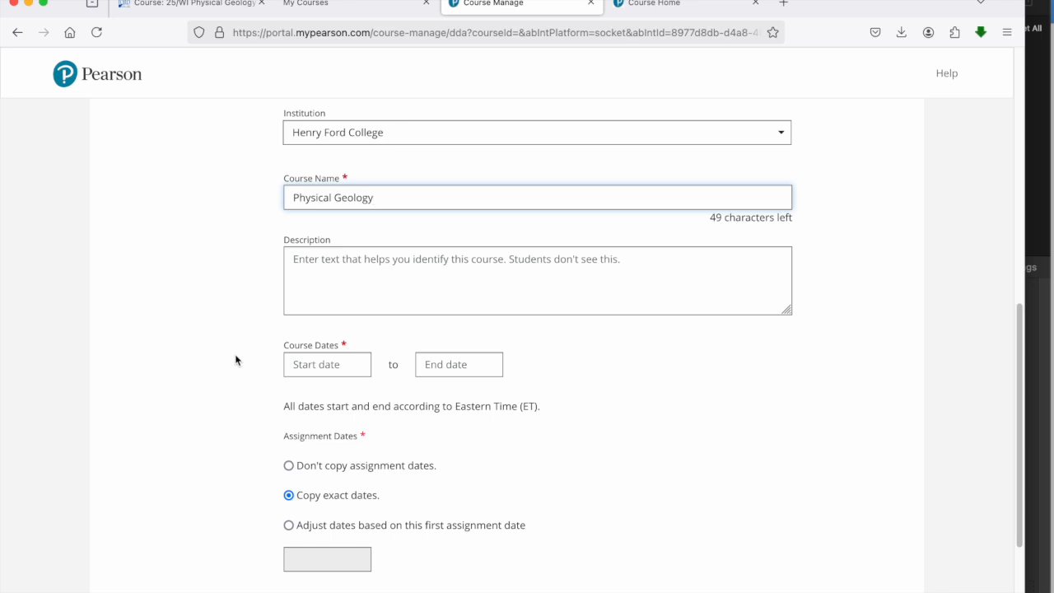
{"action": "left_click", "coordinate": [303, 365]}
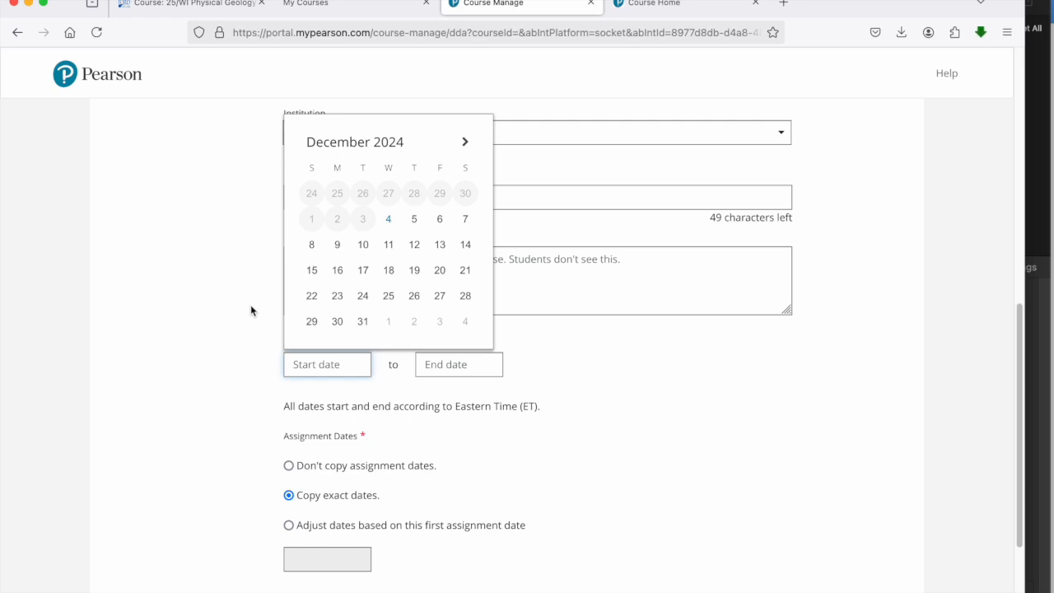
{"action": "left_click", "coordinate": [465, 142]}
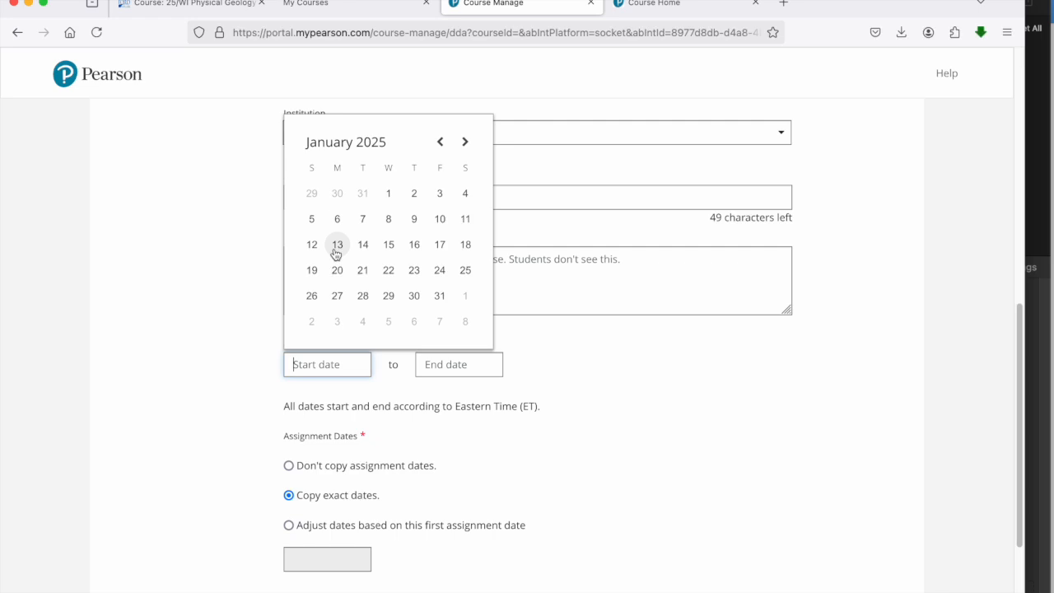
{"action": "left_click", "coordinate": [338, 195]}
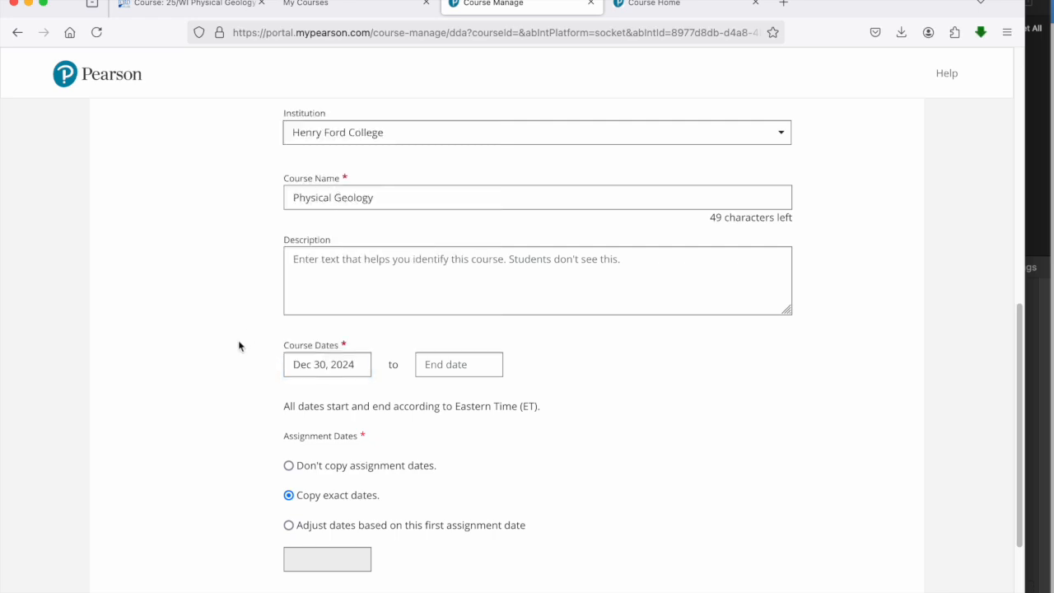
Step: Set the course end date to May 12, 2025
{"action": "scroll", "coordinate": [239, 346], "scroll_direction": "down", "scroll_amount": 1}
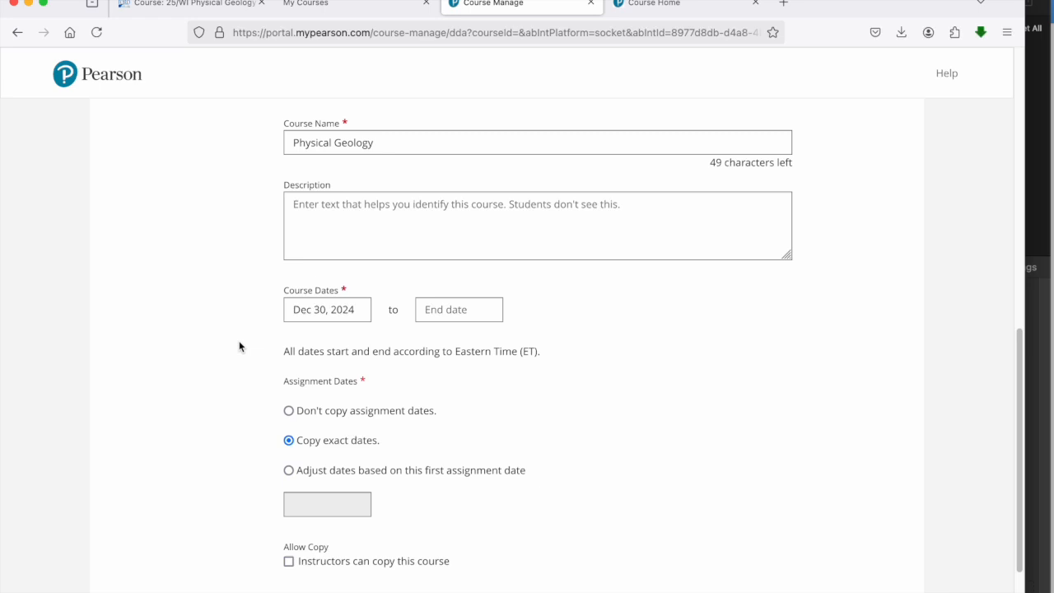
{"action": "left_click", "coordinate": [459, 308]}
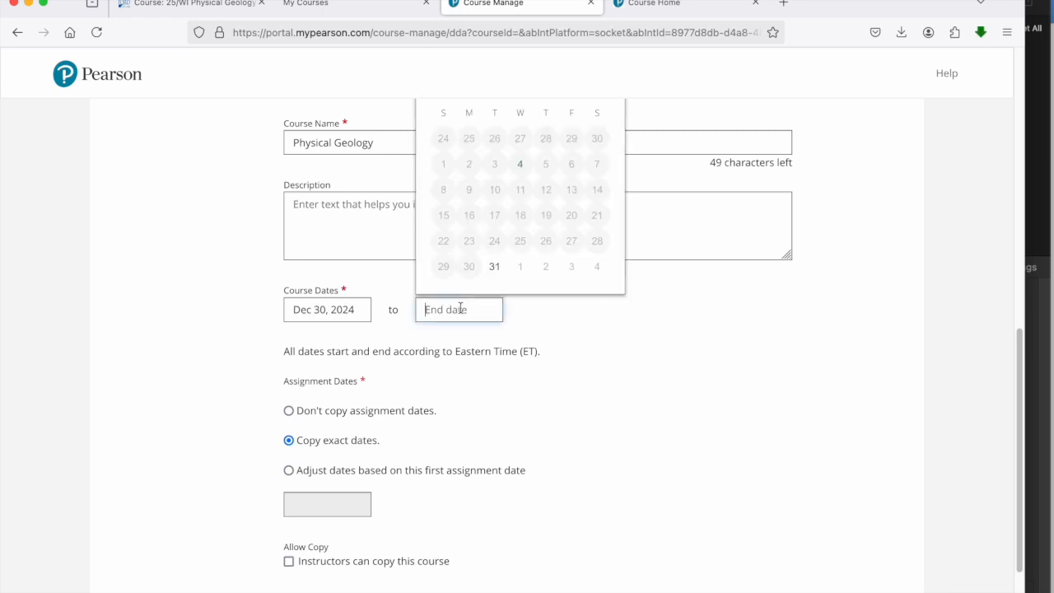
{"action": "scroll", "coordinate": [586, 165], "scroll_direction": "up", "scroll_amount": 2}
{"action": "left_click", "coordinate": [596, 148]}
{"action": "left_click", "coordinate": [596, 149]}
{"action": "left_click", "coordinate": [596, 149]}
{"action": "left_click", "coordinate": [596, 149]}
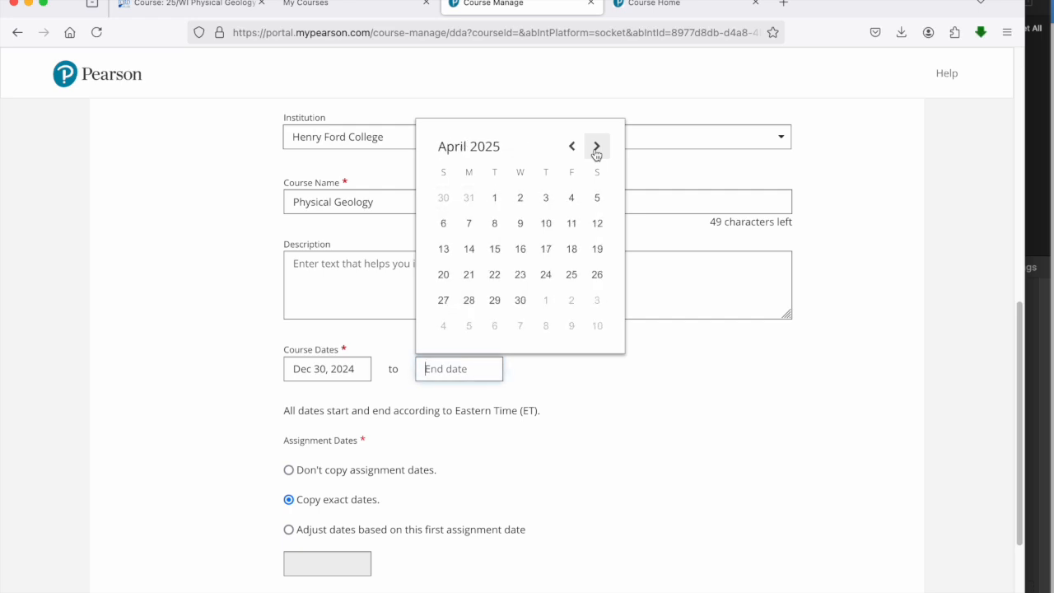
{"action": "left_click", "coordinate": [596, 148]}
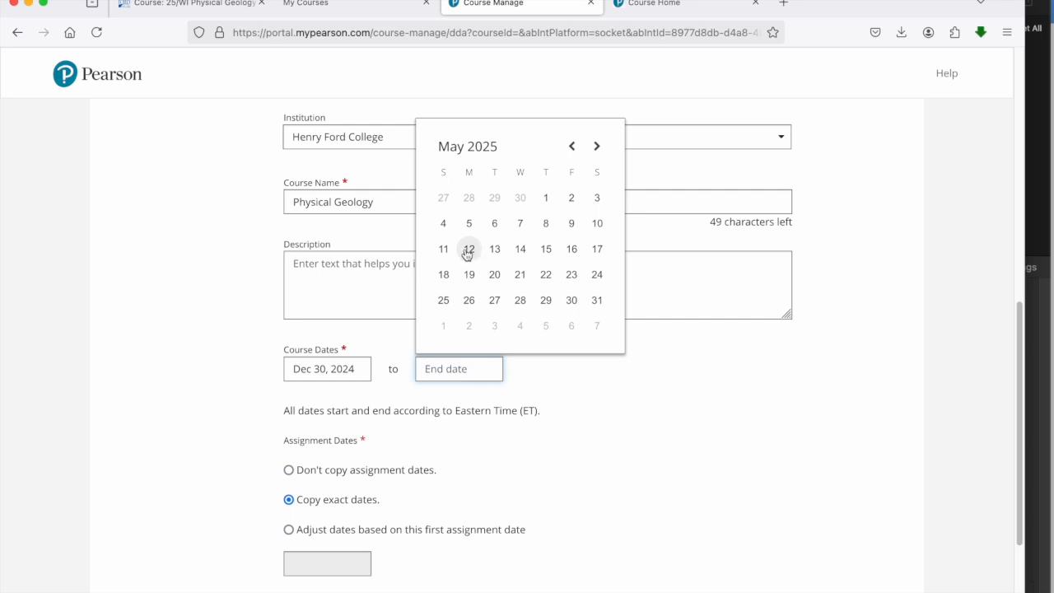
{"action": "left_click", "coordinate": [467, 251]}
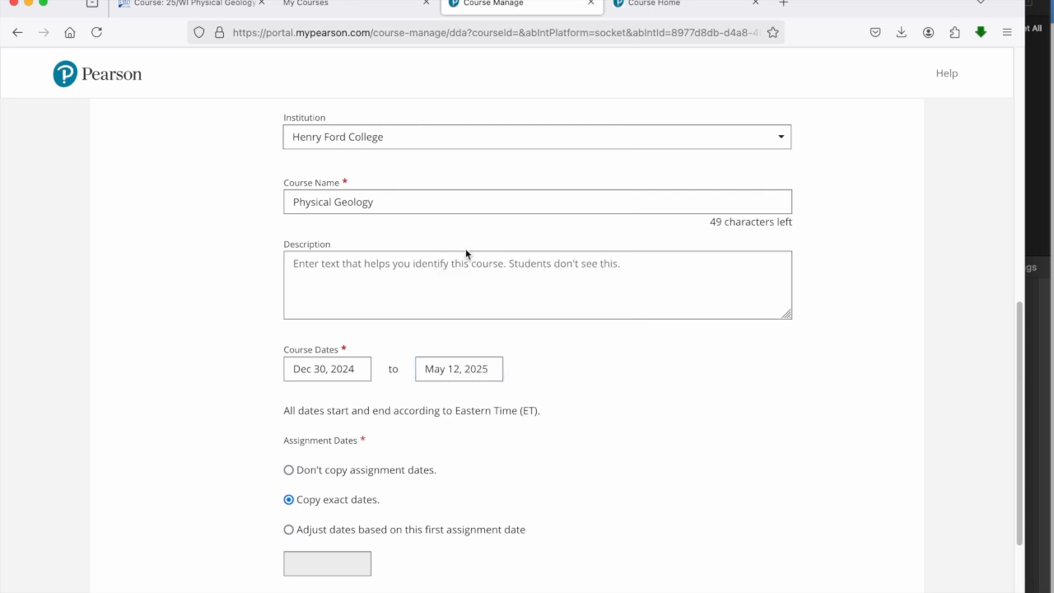
Step: Choose not to copy the assignment dates and allow other instructors to copy the course
{"action": "scroll", "coordinate": [210, 402], "scroll_direction": "down", "scroll_amount": 3}
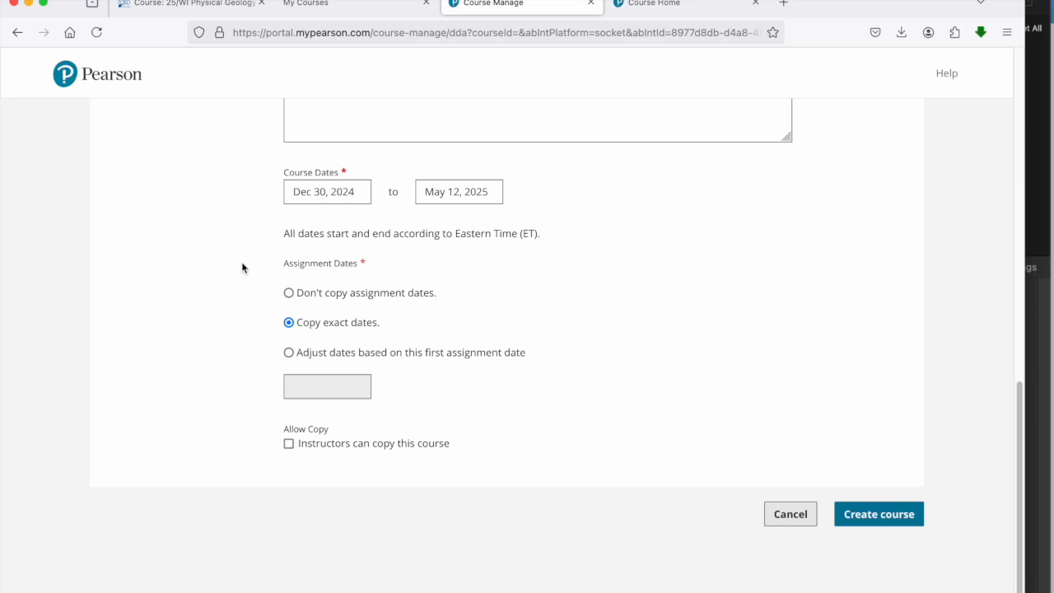
{"action": "left_click", "coordinate": [291, 293]}
{"action": "left_click", "coordinate": [288, 444]}
Step: Review the entered course settings and create the Physical Geology course
{"action": "scroll", "coordinate": [192, 373], "scroll_direction": "up", "scroll_amount": 1}
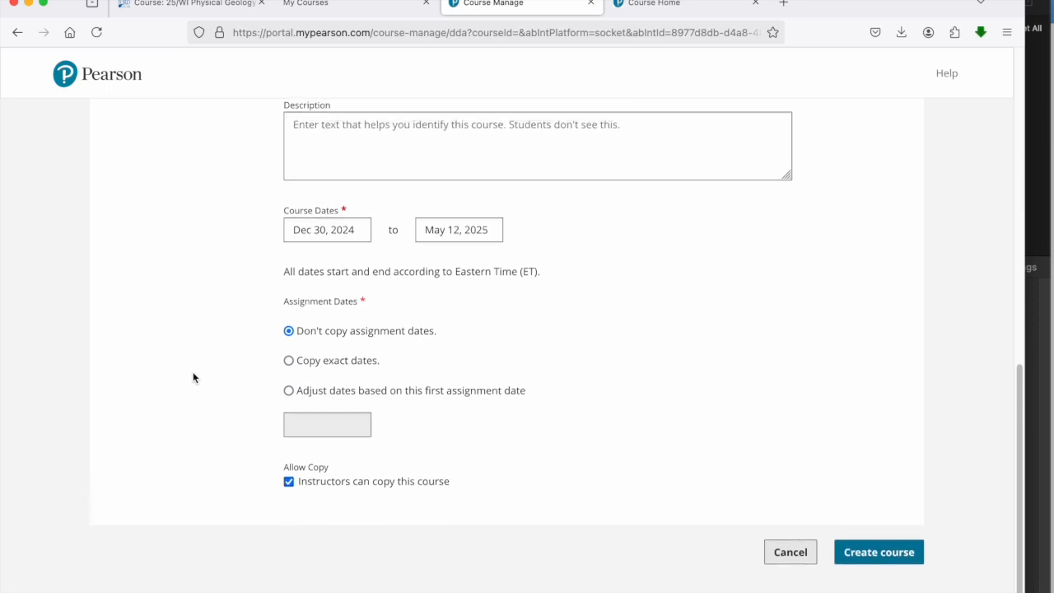
{"action": "scroll", "coordinate": [194, 373], "scroll_direction": "up", "scroll_amount": 10}
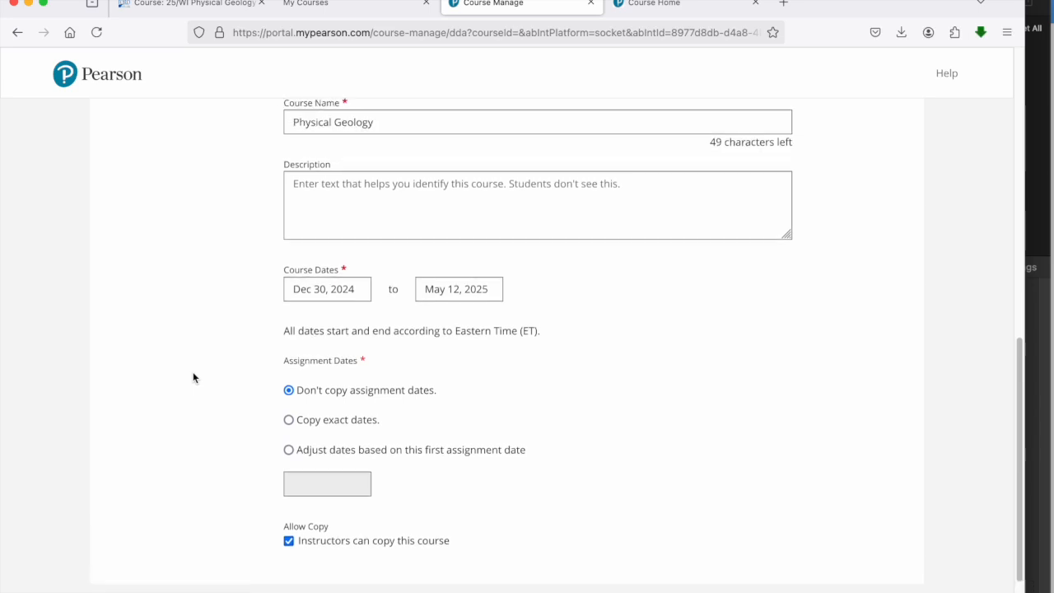
{"action": "scroll", "coordinate": [193, 375], "scroll_direction": "up", "scroll_amount": 7}
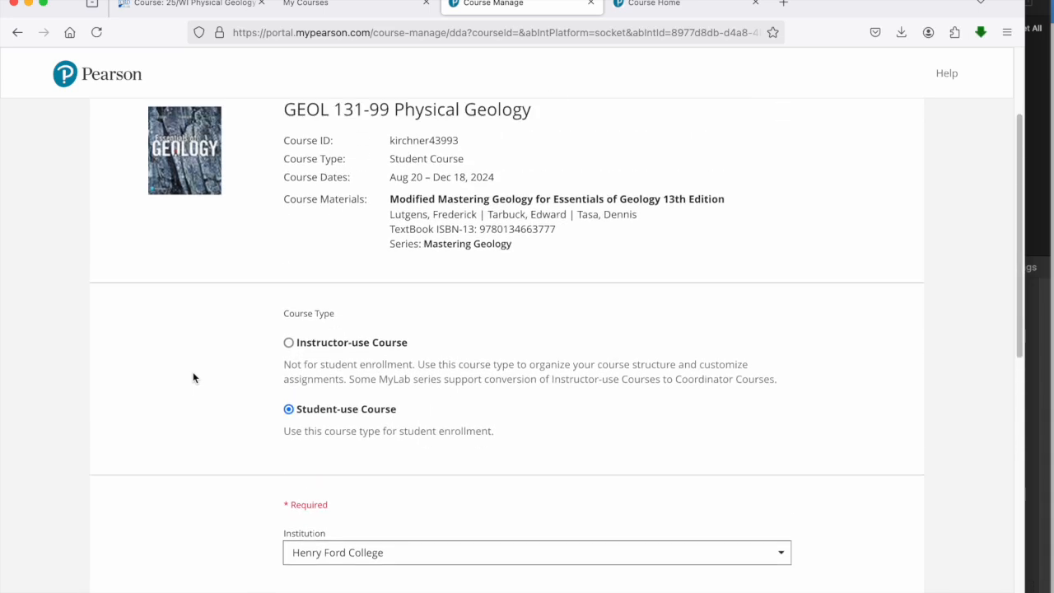
{"action": "scroll", "coordinate": [194, 375], "scroll_direction": "down", "scroll_amount": 16}
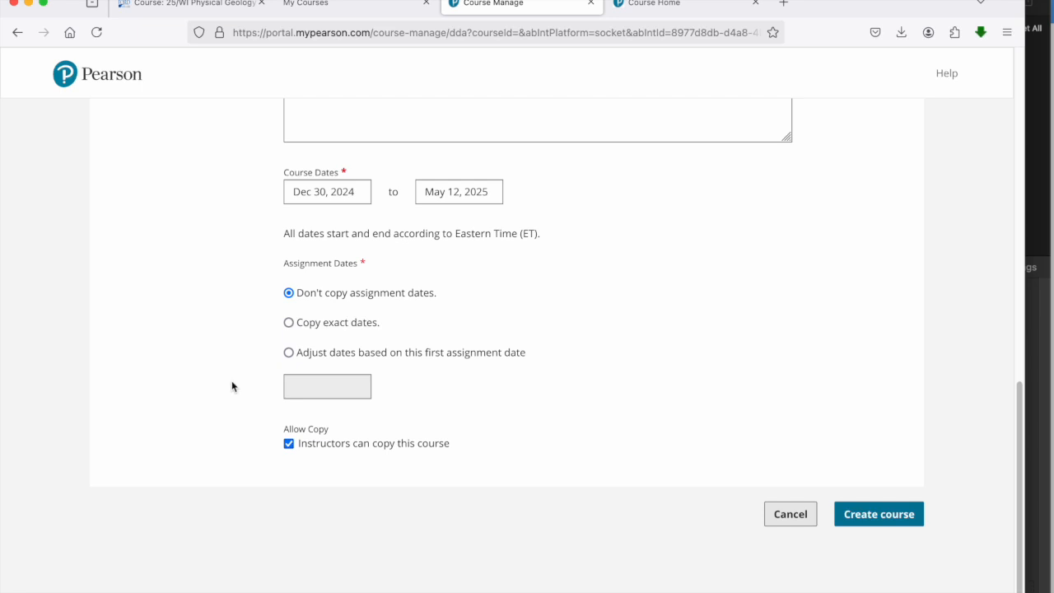
{"action": "left_click", "coordinate": [886, 519]}
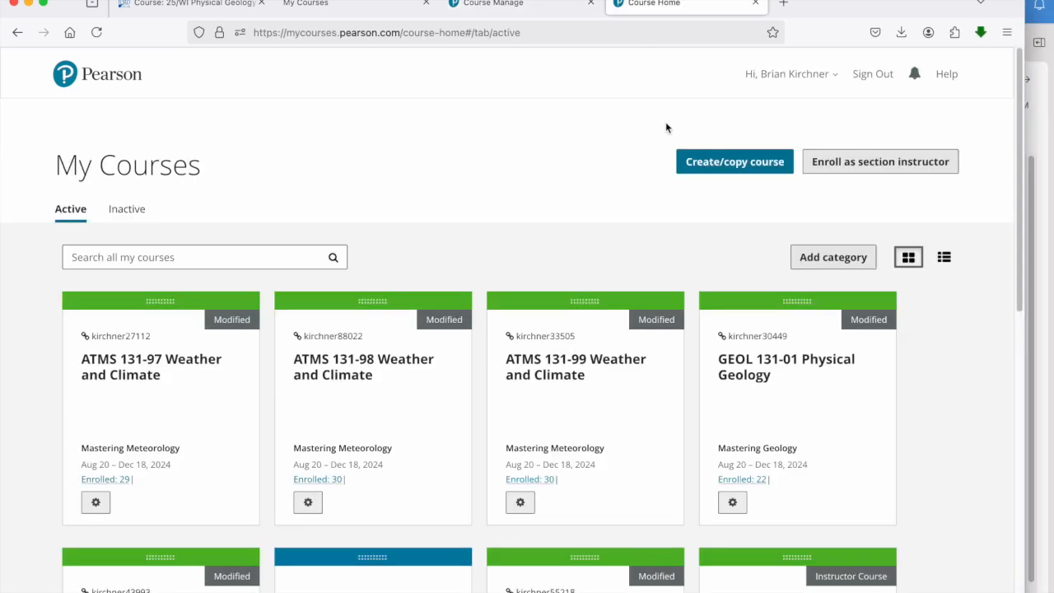
Step: Find the new Physical Geology course in the Mastering course list and open its course details for editing
{"action": "scroll", "coordinate": [666, 125], "scroll_direction": "down", "scroll_amount": 3}
{"action": "scroll", "coordinate": [690, 172], "scroll_direction": "down", "scroll_amount": 1}
{"action": "scroll", "coordinate": [690, 170], "scroll_direction": "down", "scroll_amount": 3}
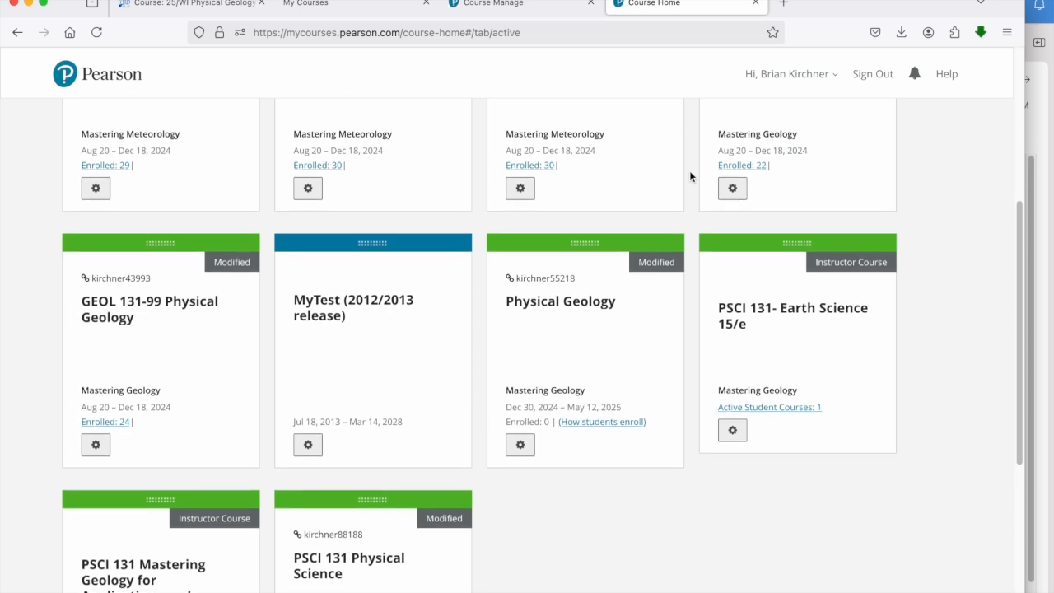
{"action": "scroll", "coordinate": [690, 172], "scroll_direction": "down", "scroll_amount": 1}
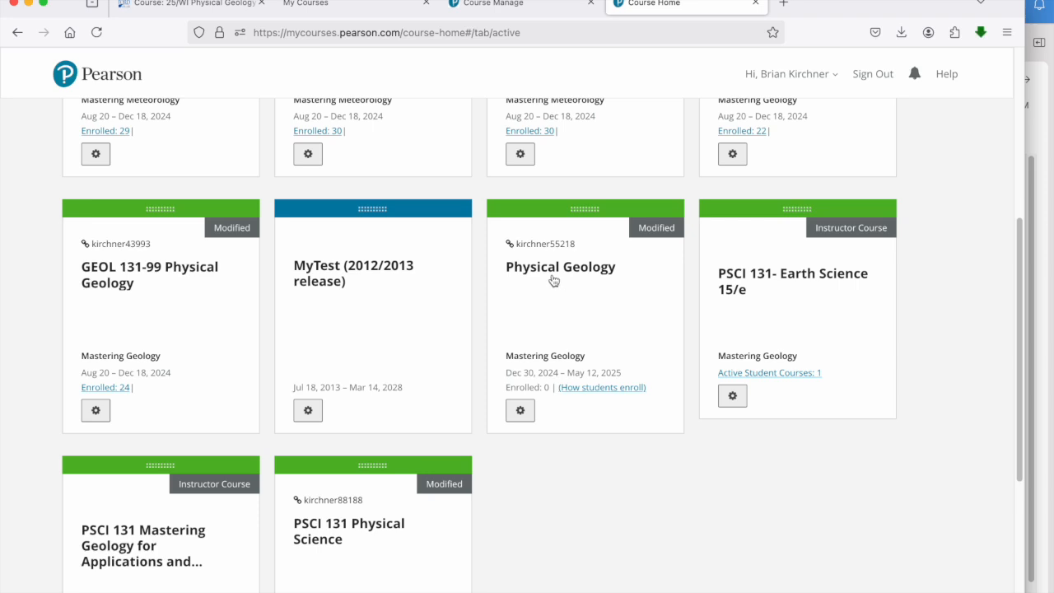
{"action": "scroll", "coordinate": [567, 427], "scroll_direction": "down", "scroll_amount": 1}
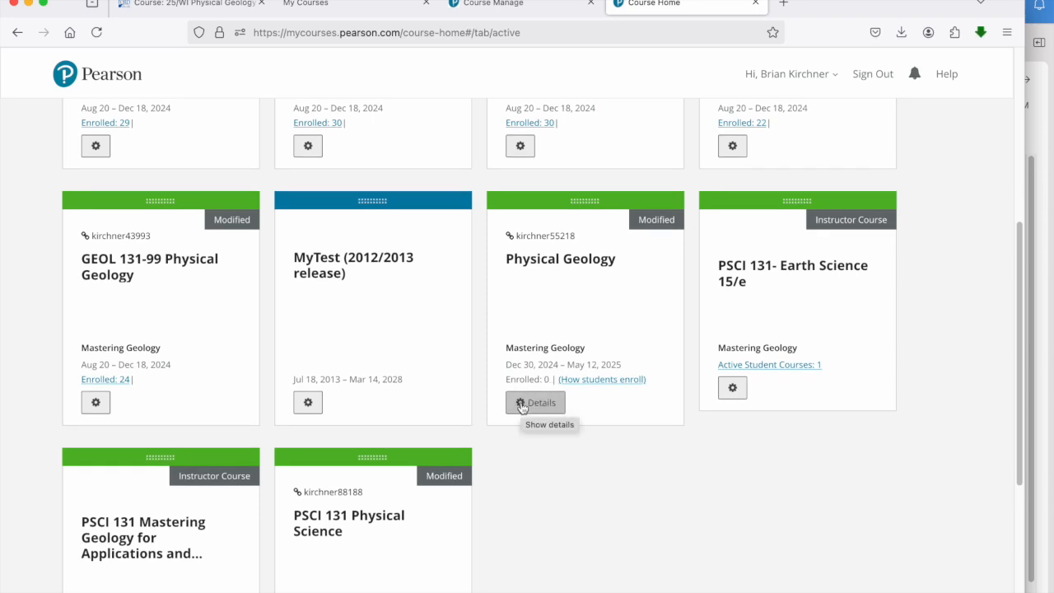
{"action": "left_click", "coordinate": [526, 405]}
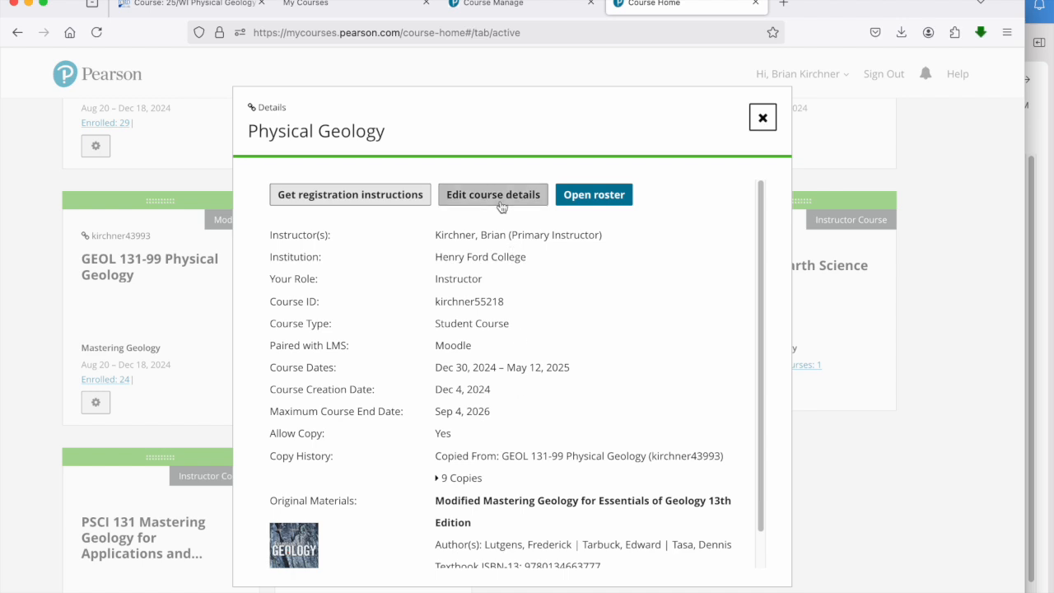
{"action": "left_click", "coordinate": [500, 197]}
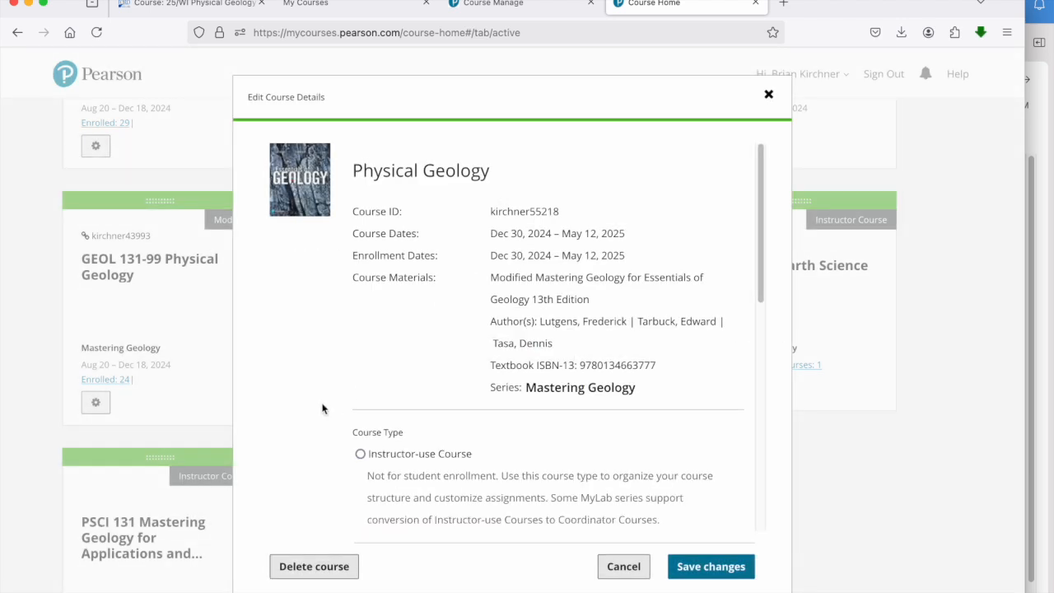
Step: Change the course name to "GEOL 131-99 Physical Geology" and save the changes
{"action": "scroll", "coordinate": [323, 408], "scroll_direction": "down", "scroll_amount": 5}
{"action": "scroll", "coordinate": [323, 408], "scroll_direction": "down", "scroll_amount": 3}
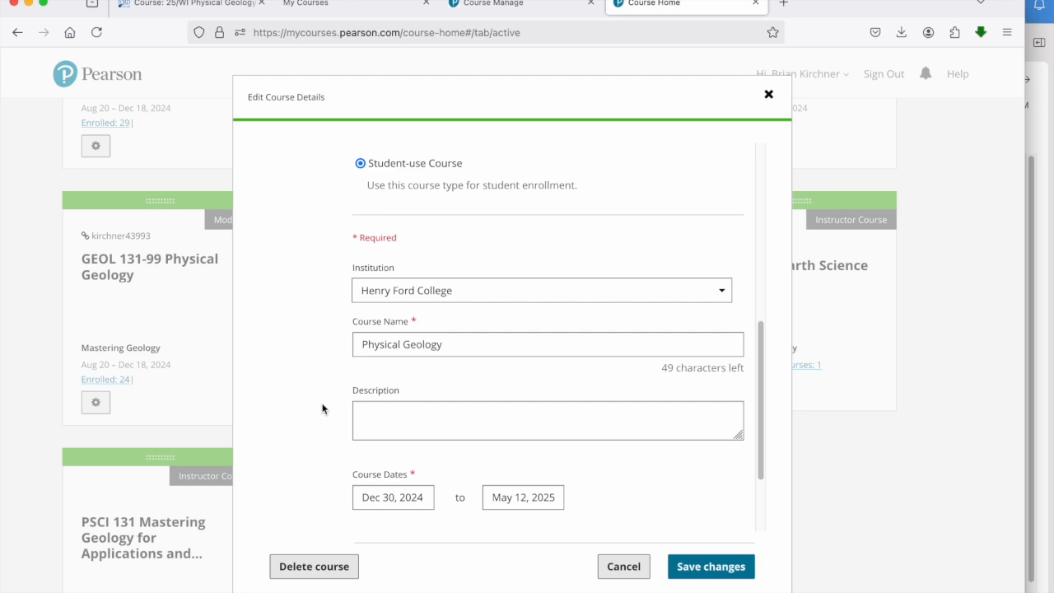
{"action": "left_click", "coordinate": [363, 343]}
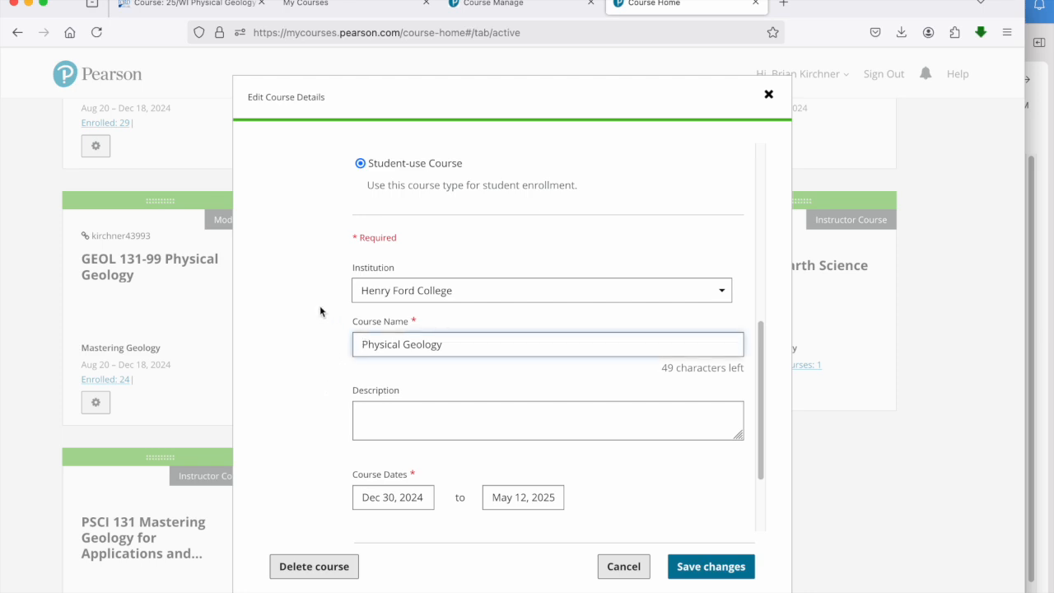
{"action": "type", "text": "GEOL 131-9"}
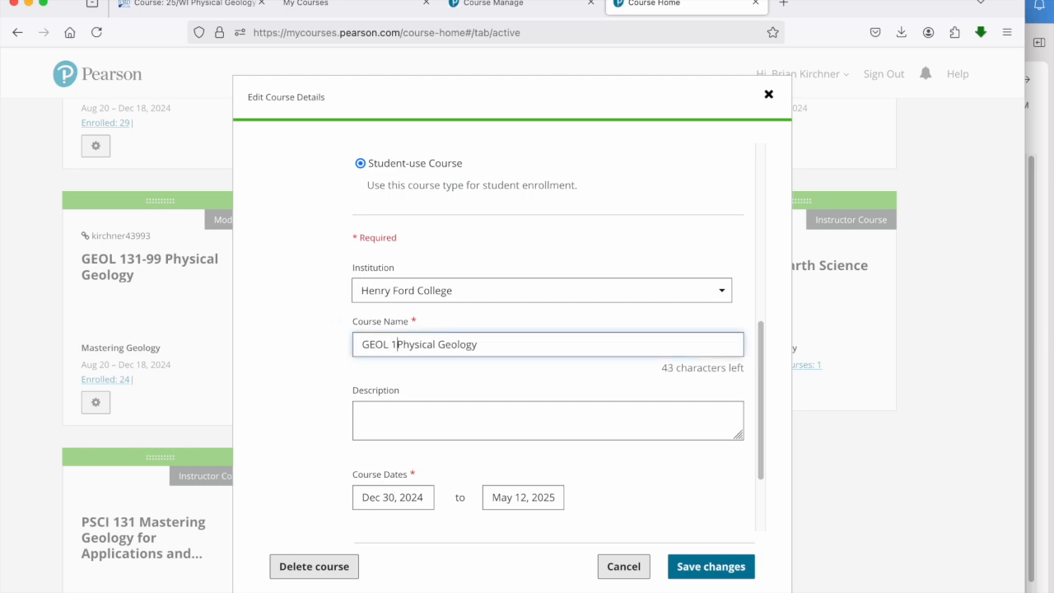
{"action": "type", "text": "9"}
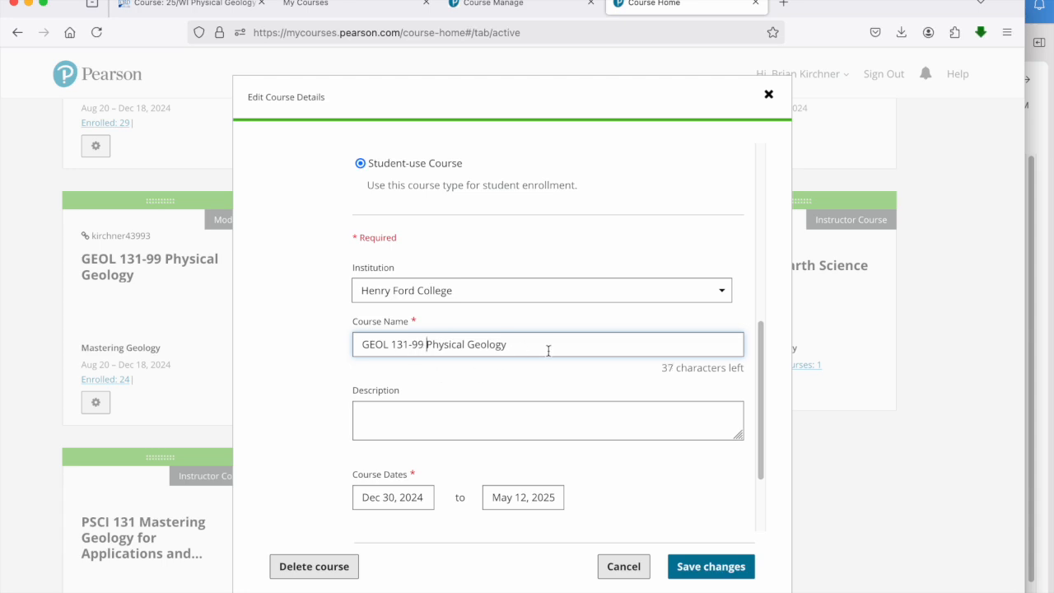
{"action": "left_click", "coordinate": [705, 566]}
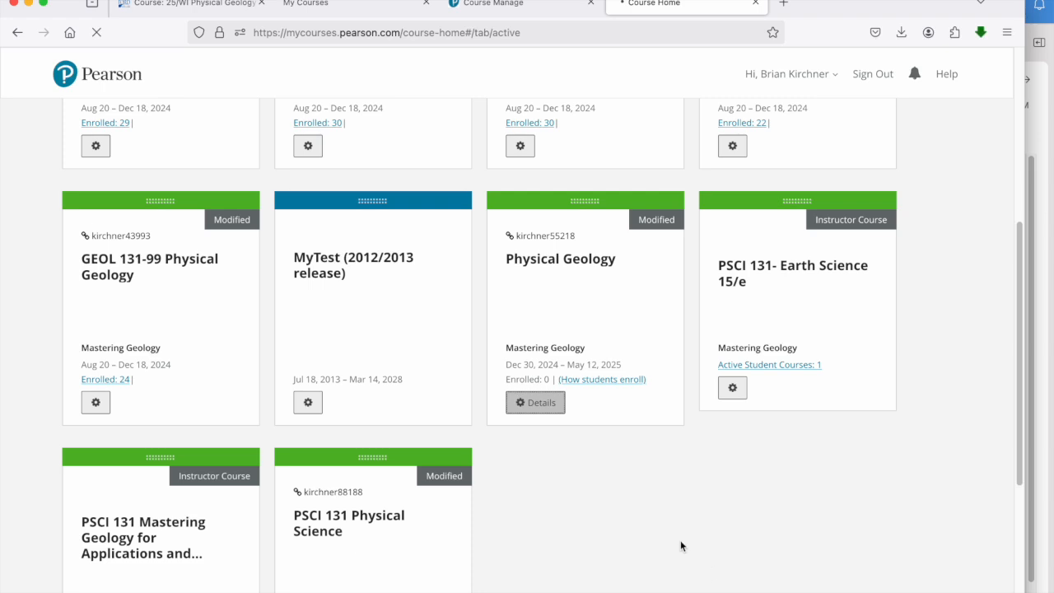
Step: Refresh the Mastering course list and open the new Physical Geology course running Dec 30, 2024 to May 12, 2025
{"action": "scroll", "coordinate": [599, 482], "scroll_direction": "down", "scroll_amount": 4}
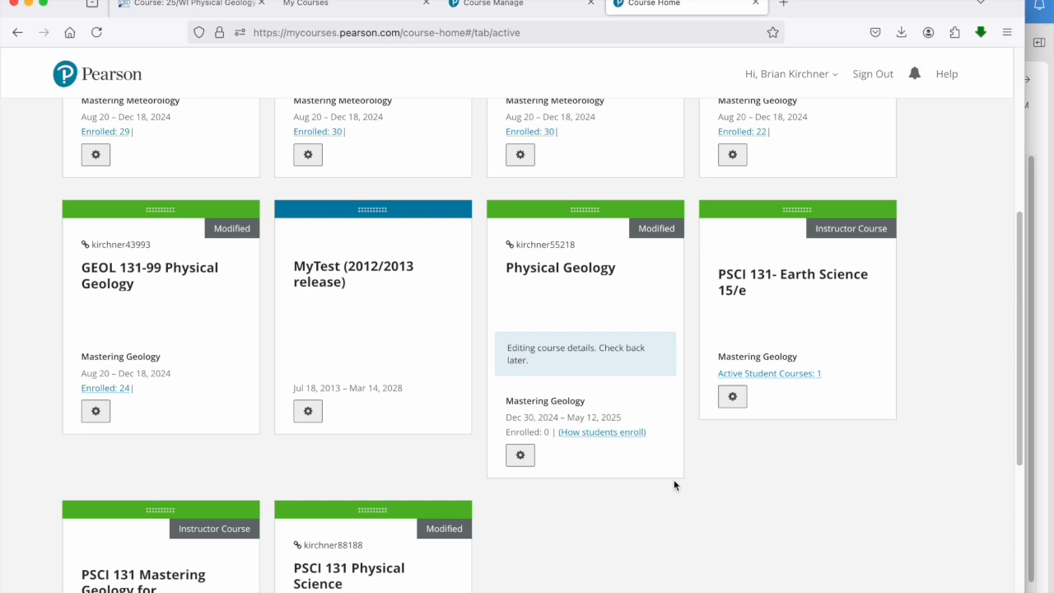
{"action": "left_click", "coordinate": [98, 37]}
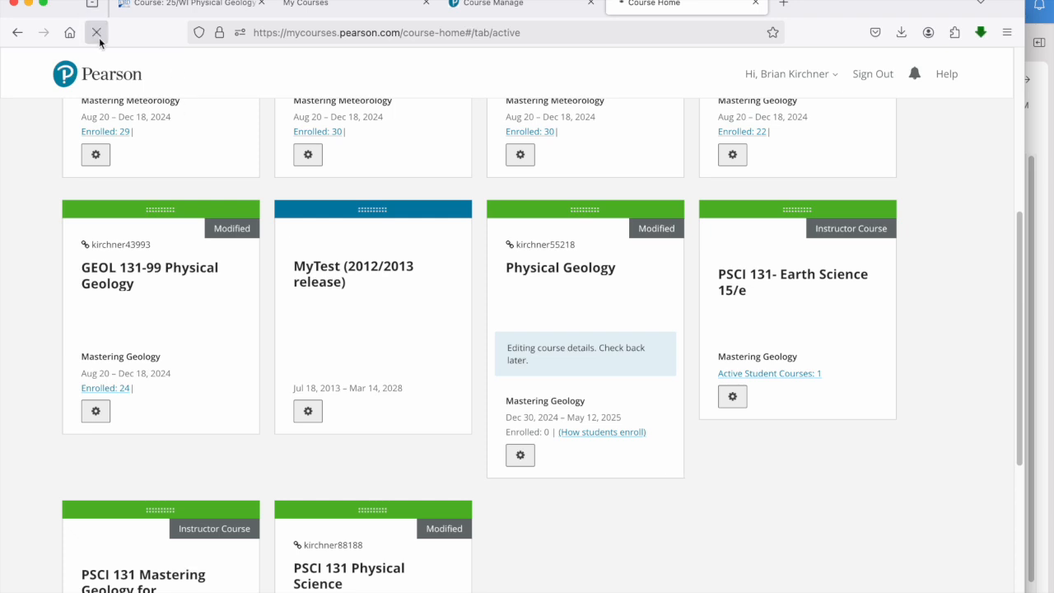
{"action": "scroll", "coordinate": [637, 447], "scroll_direction": "down", "scroll_amount": 5}
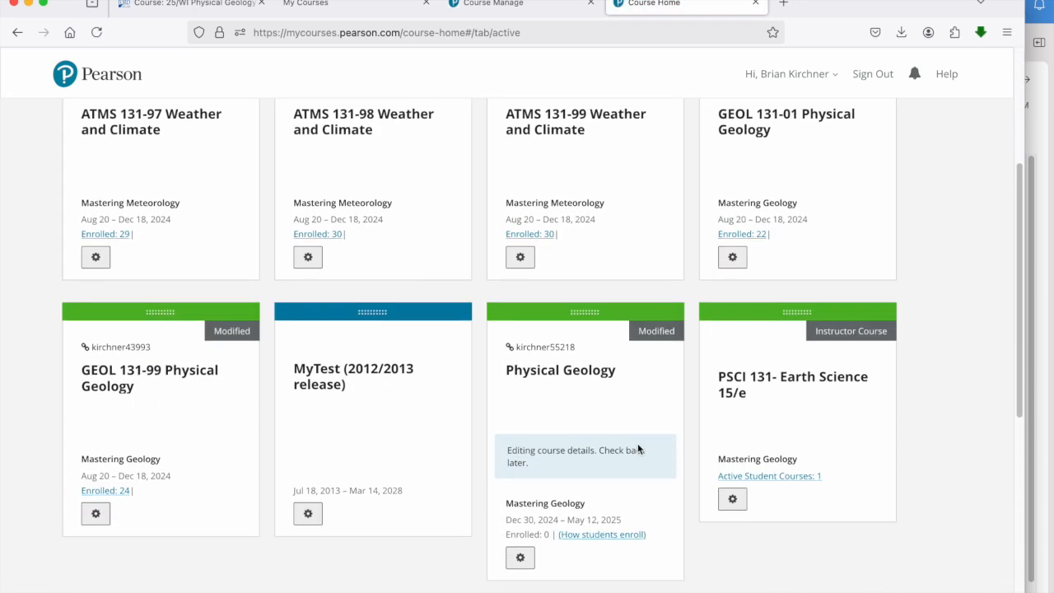
{"action": "scroll", "coordinate": [637, 449], "scroll_direction": "down", "scroll_amount": 2}
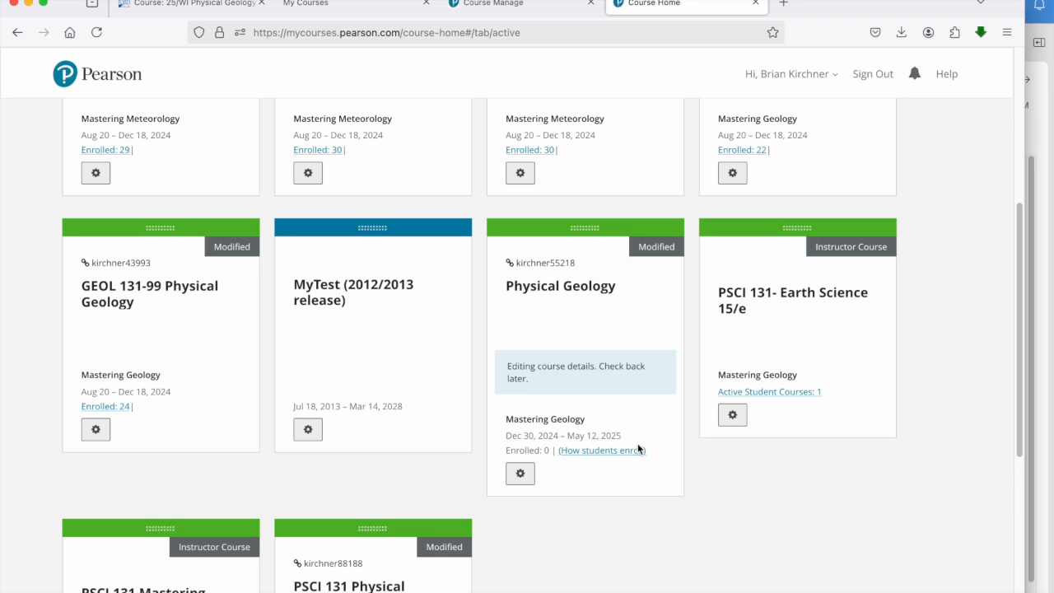
{"action": "left_click", "coordinate": [541, 293]}
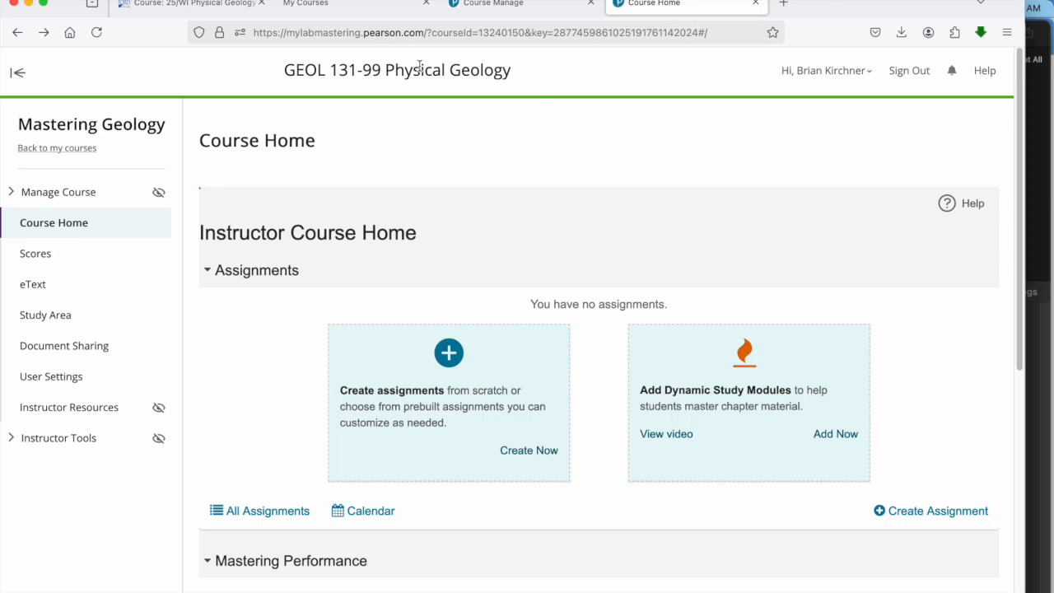
Step: Open the list of all assignments in the new course and look through the copied homework and exams
{"action": "scroll", "coordinate": [190, 172], "scroll_direction": "down", "scroll_amount": 5}
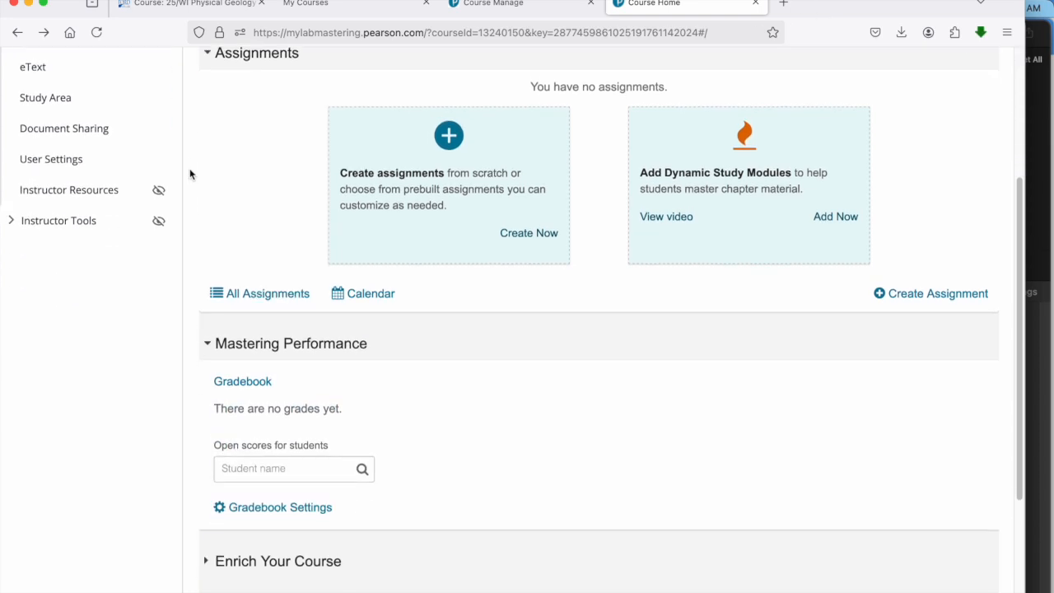
{"action": "left_click", "coordinate": [268, 297]}
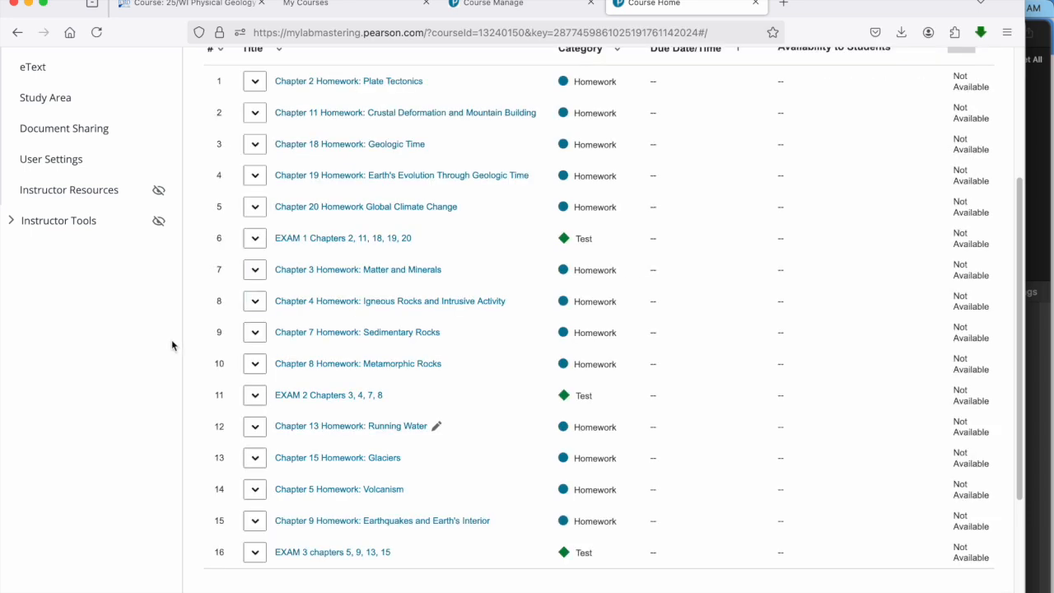
{"action": "scroll", "coordinate": [171, 345], "scroll_direction": "up", "scroll_amount": 2}
{"action": "scroll", "coordinate": [173, 344], "scroll_direction": "down", "scroll_amount": 2}
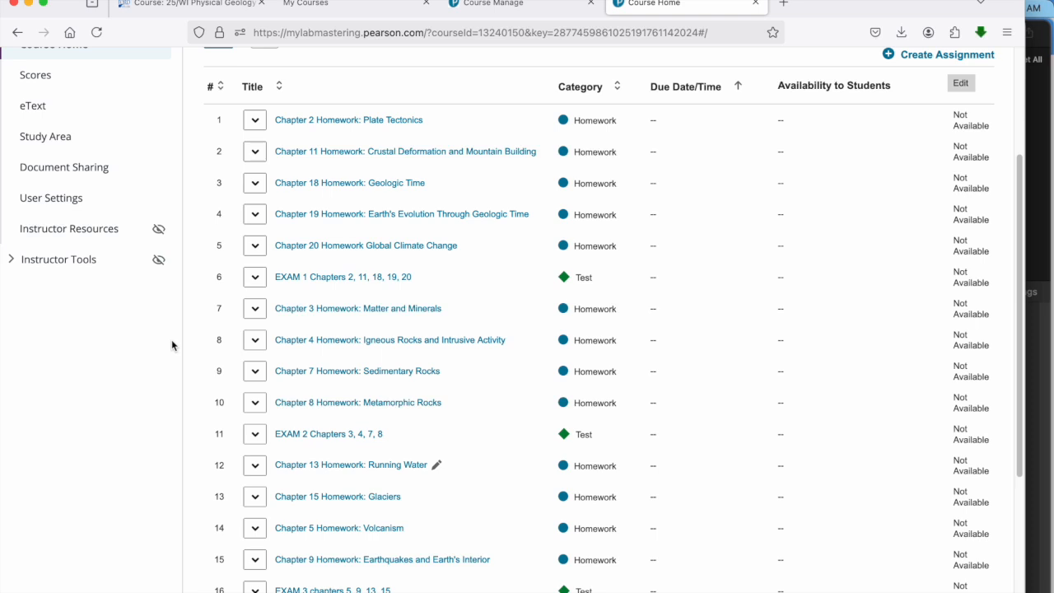
{"action": "scroll", "coordinate": [172, 345], "scroll_direction": "down", "scroll_amount": 1}
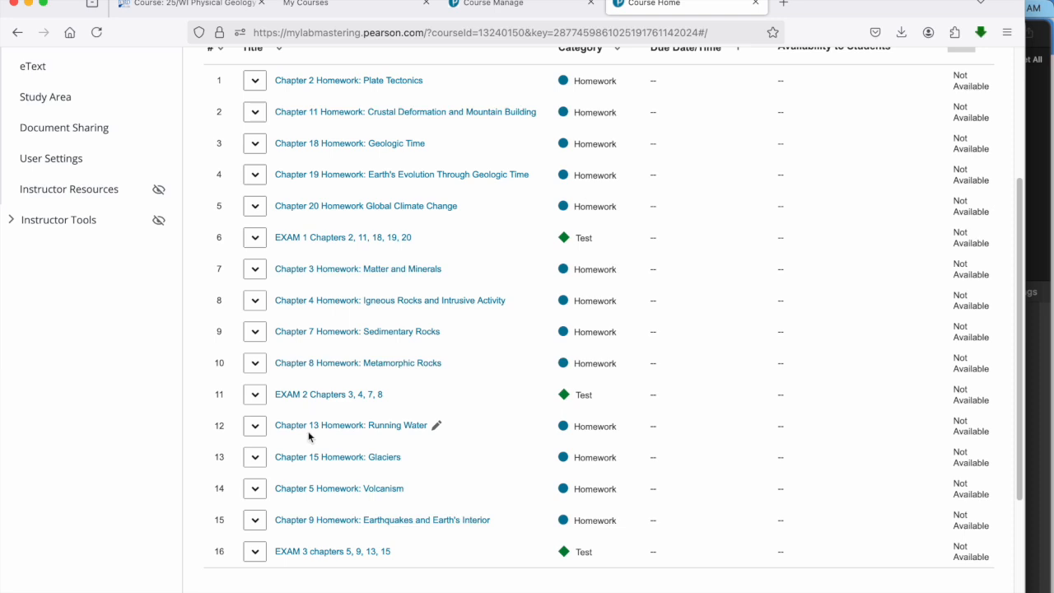
{"action": "scroll", "coordinate": [665, 376], "scroll_direction": "up", "scroll_amount": 3}
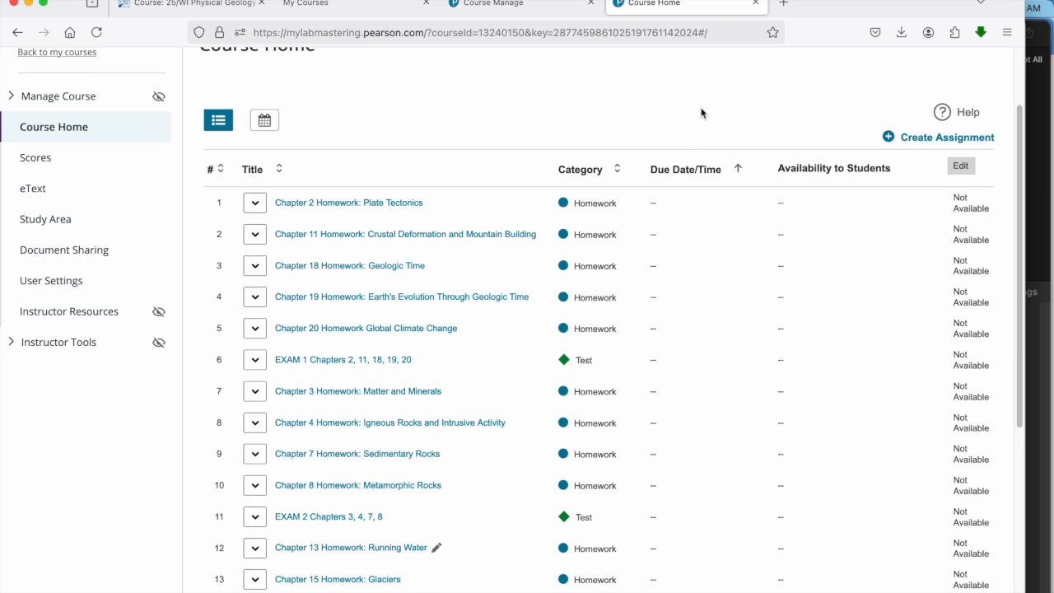
Step: Make the assignment dates editable and set the Chapter 2 Homework: Plate Tectonics due date to 01/19/25 at 11:59pm
{"action": "left_click", "coordinate": [960, 166]}
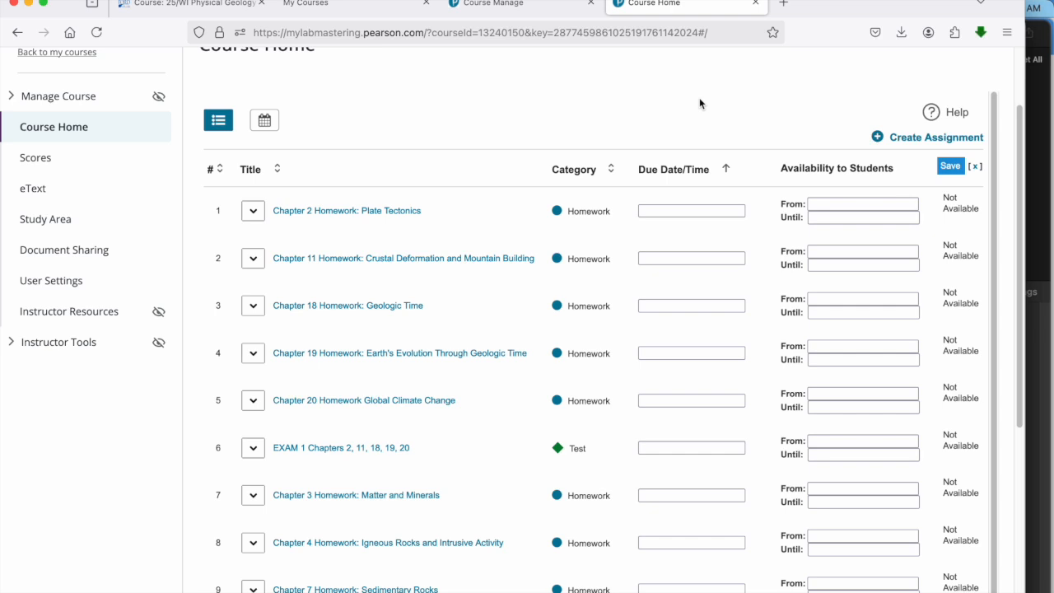
{"action": "scroll", "coordinate": [699, 98], "scroll_direction": "down", "scroll_amount": 1}
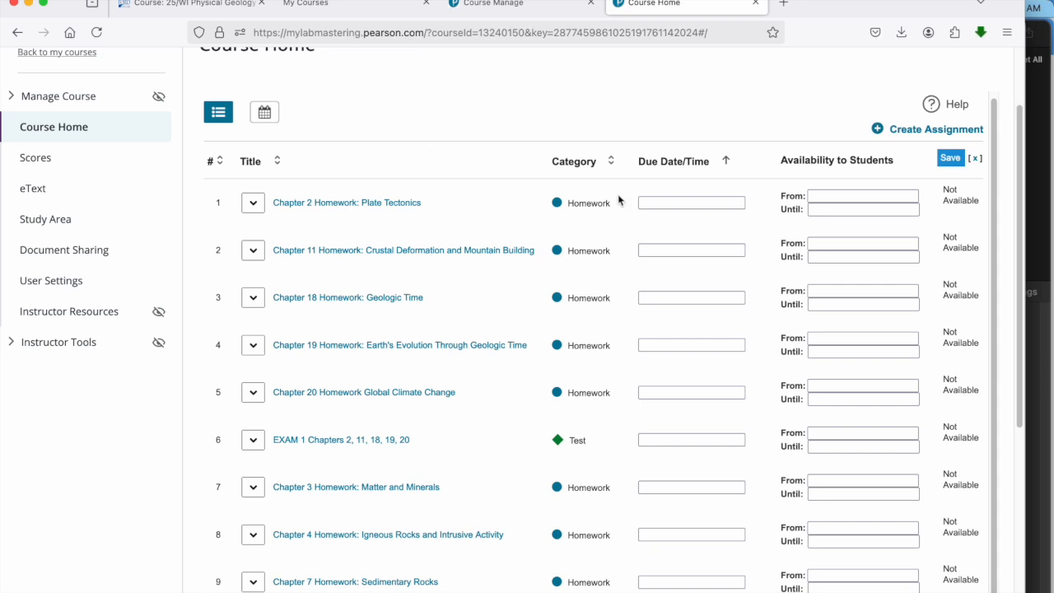
{"action": "left_click", "coordinate": [671, 203]}
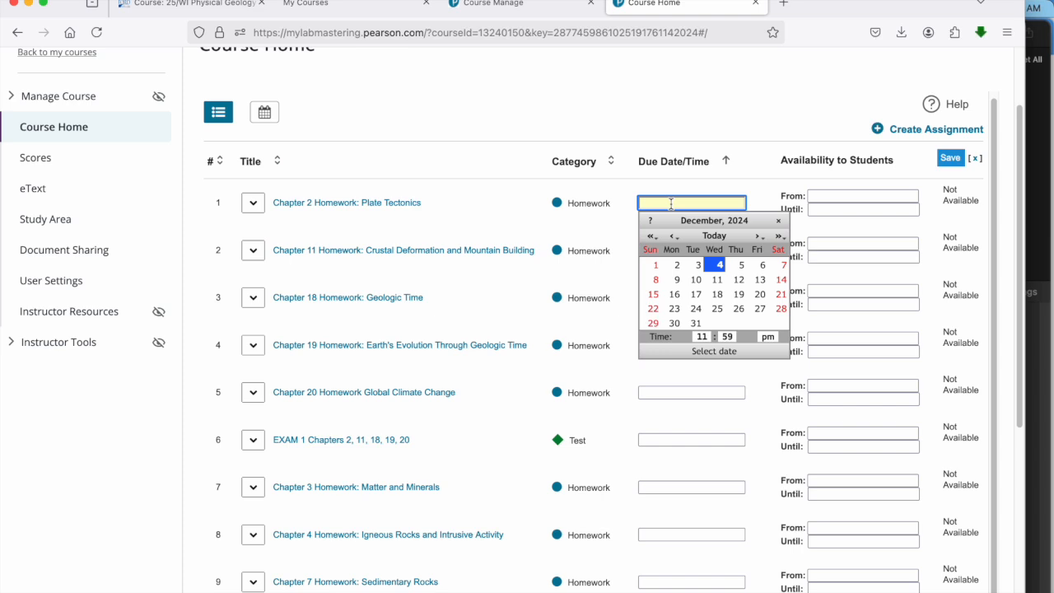
{"action": "left_click", "coordinate": [757, 237]}
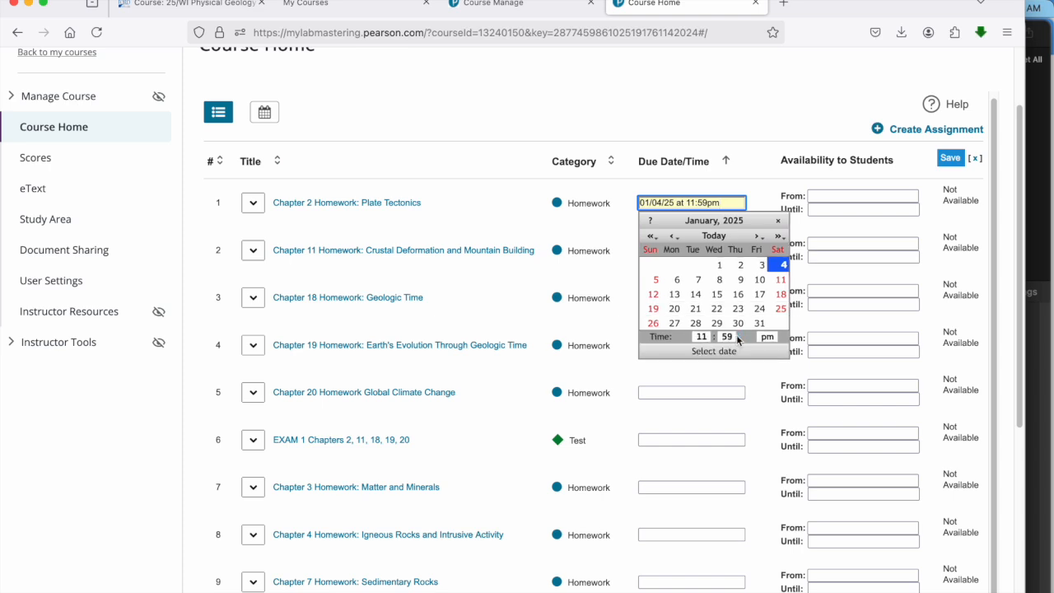
{"action": "left_click", "coordinate": [654, 307]}
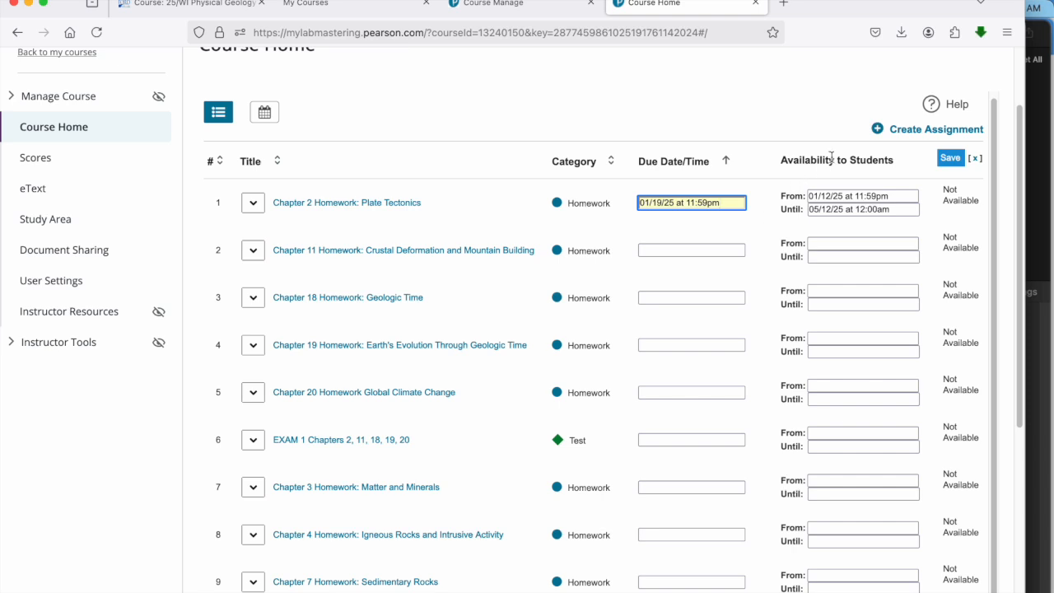
Step: Check the start and end of student availability for Chapter 2 Homework: Plate Tectonics, leaving both dates as they are
{"action": "left_click", "coordinate": [892, 195]}
{"action": "left_click", "coordinate": [854, 118]}
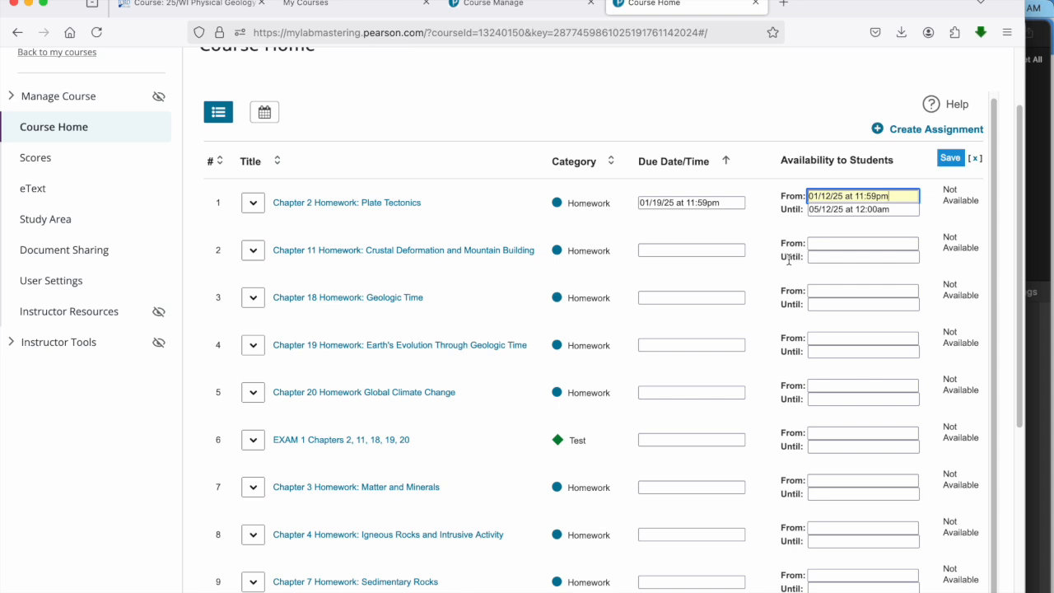
{"action": "left_click", "coordinate": [902, 211]}
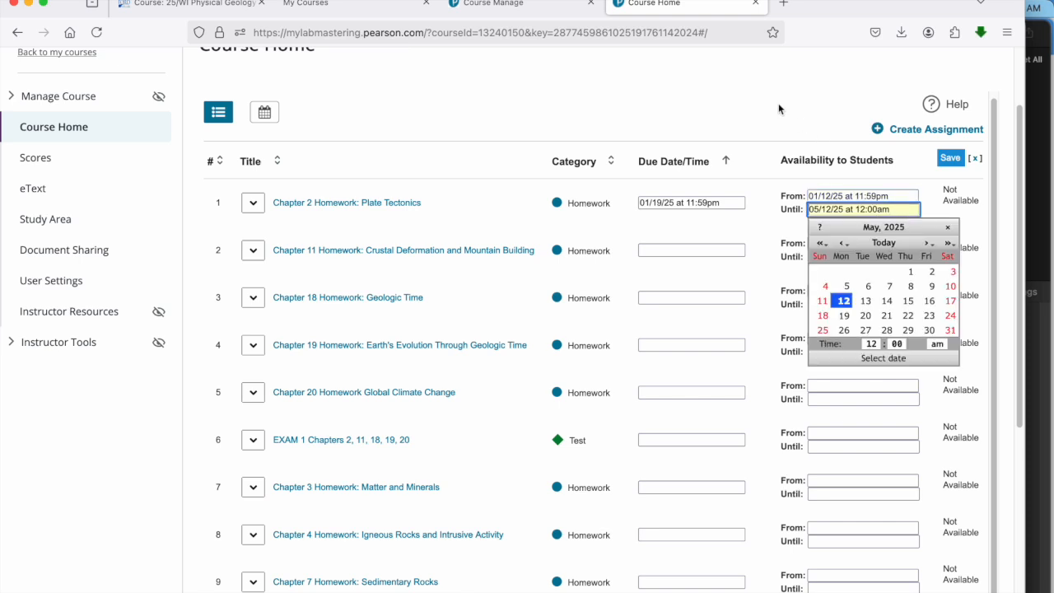
{"action": "key", "text": "Escape"}
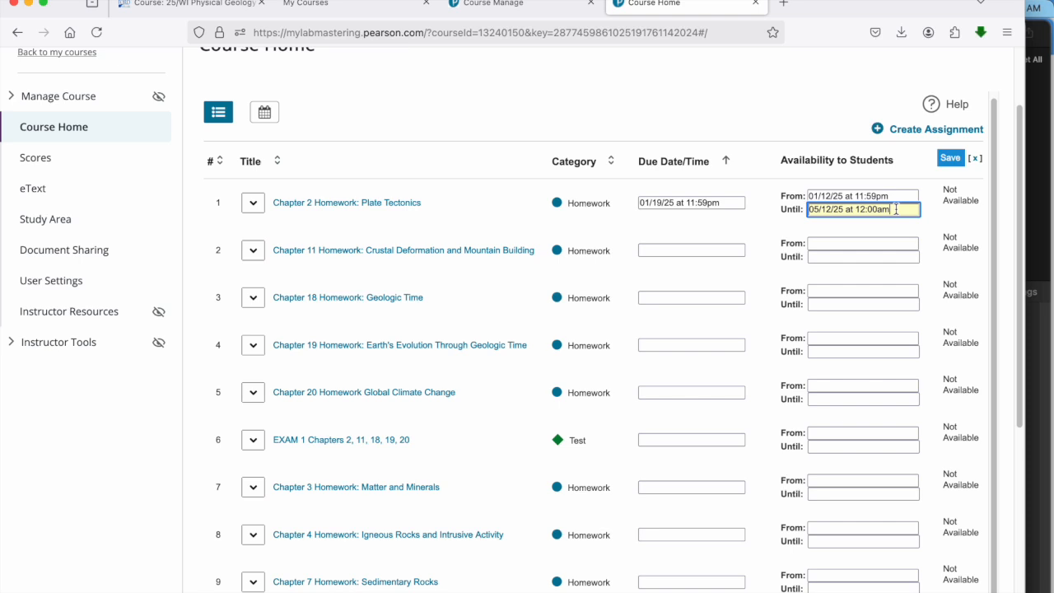
{"action": "left_click", "coordinate": [778, 101]}
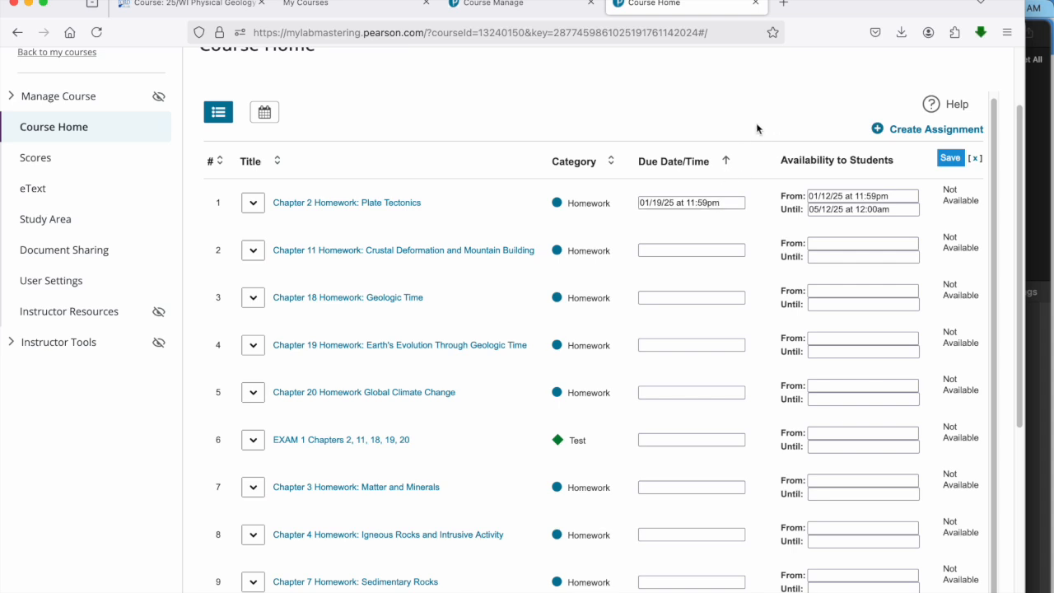
Step: Look over the remaining homework and exam date fields and save the assignment date changes
{"action": "scroll", "coordinate": [757, 128], "scroll_direction": "down", "scroll_amount": 1}
{"action": "scroll", "coordinate": [757, 130], "scroll_direction": "up", "scroll_amount": 1}
{"action": "scroll", "coordinate": [768, 93], "scroll_direction": "down", "scroll_amount": 1}
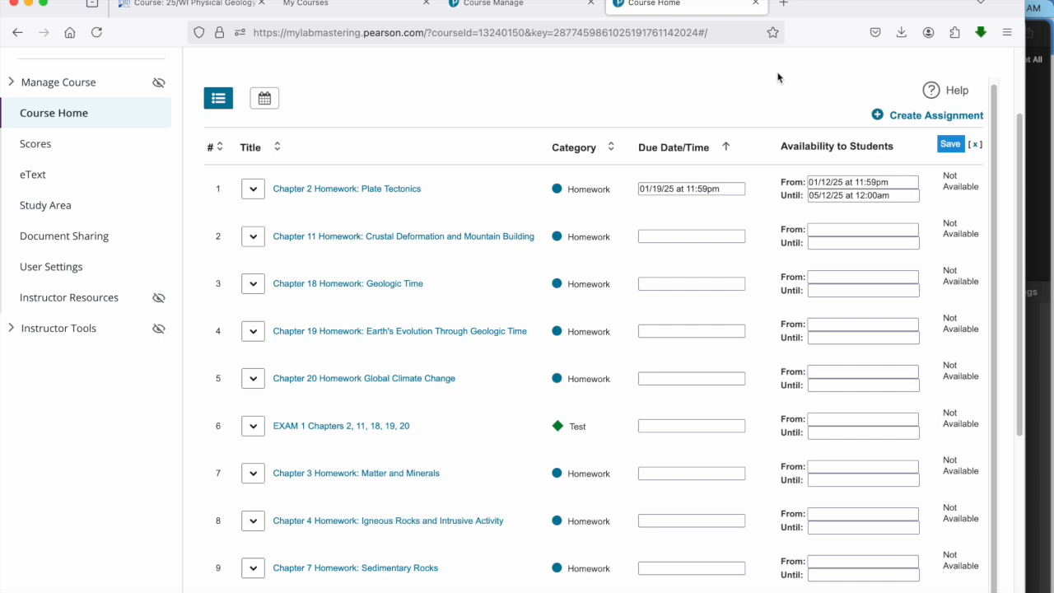
{"action": "scroll", "coordinate": [778, 77], "scroll_direction": "down", "scroll_amount": 5}
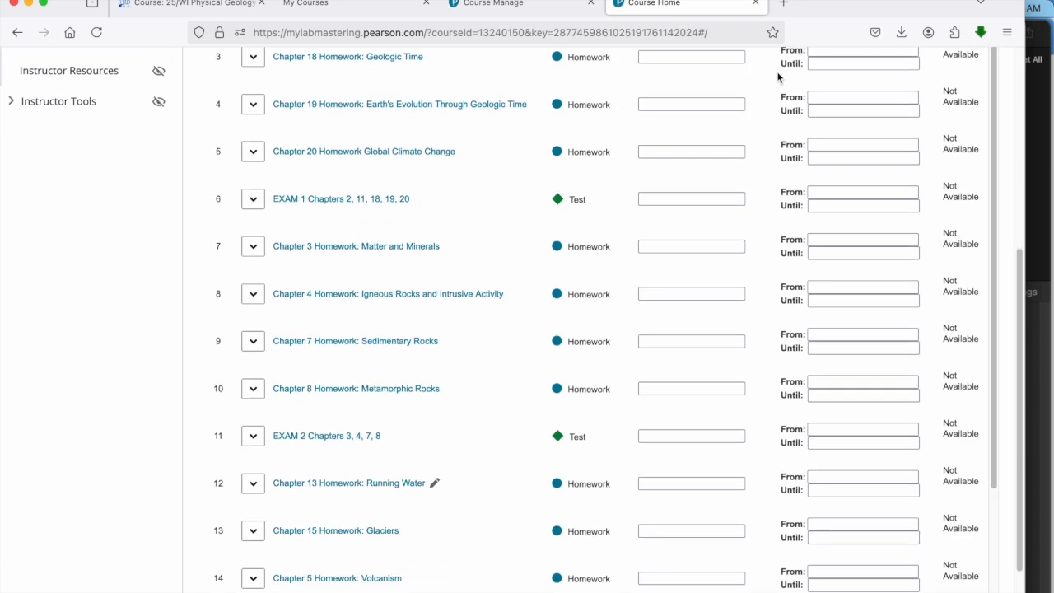
{"action": "scroll", "coordinate": [772, 267], "scroll_direction": "down", "scroll_amount": 4}
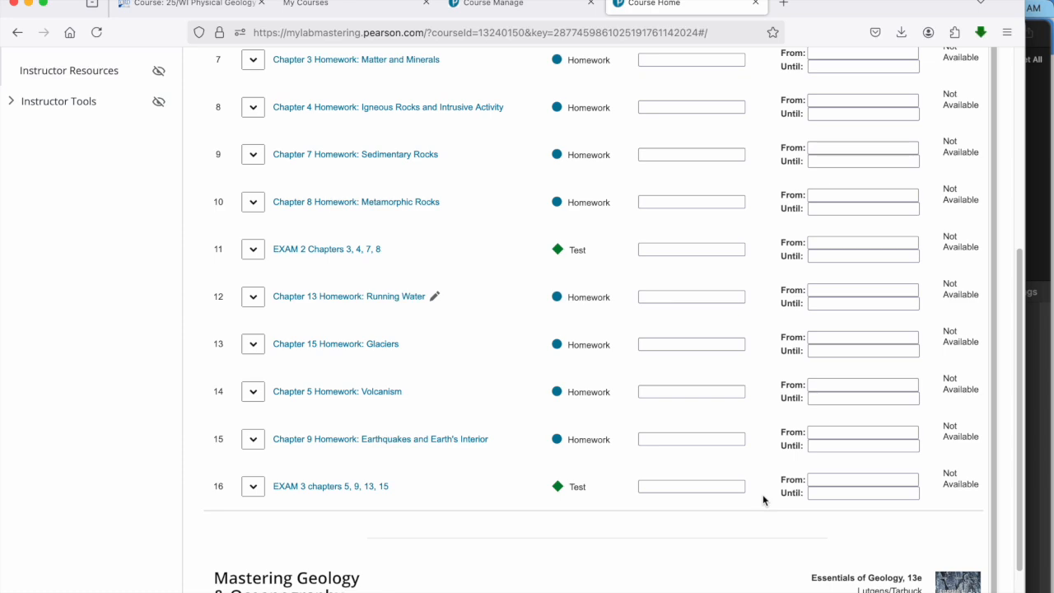
{"action": "scroll", "coordinate": [763, 499], "scroll_direction": "up", "scroll_amount": 5}
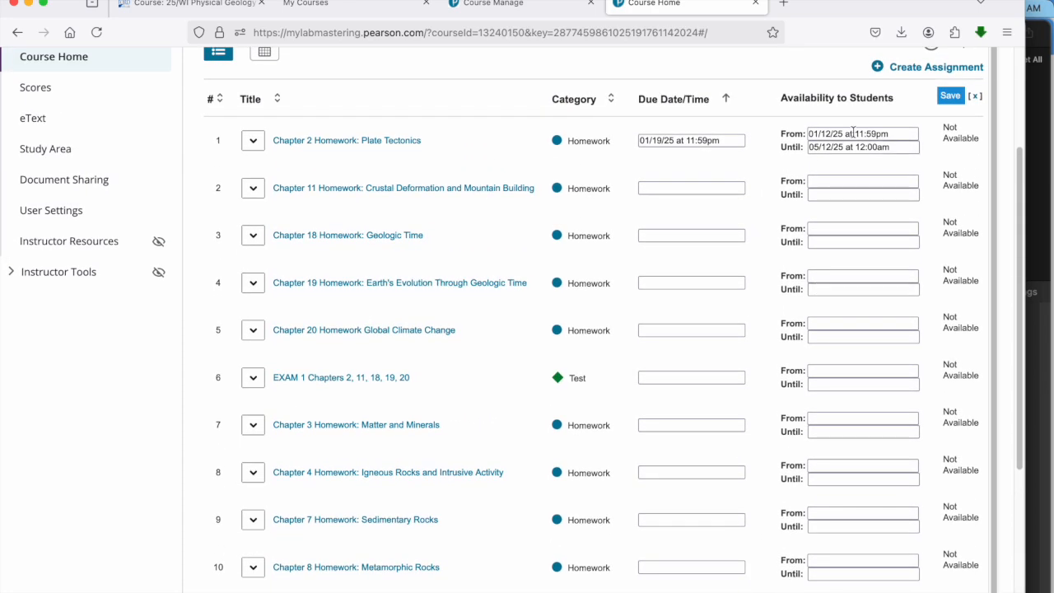
{"action": "left_click", "coordinate": [951, 96]}
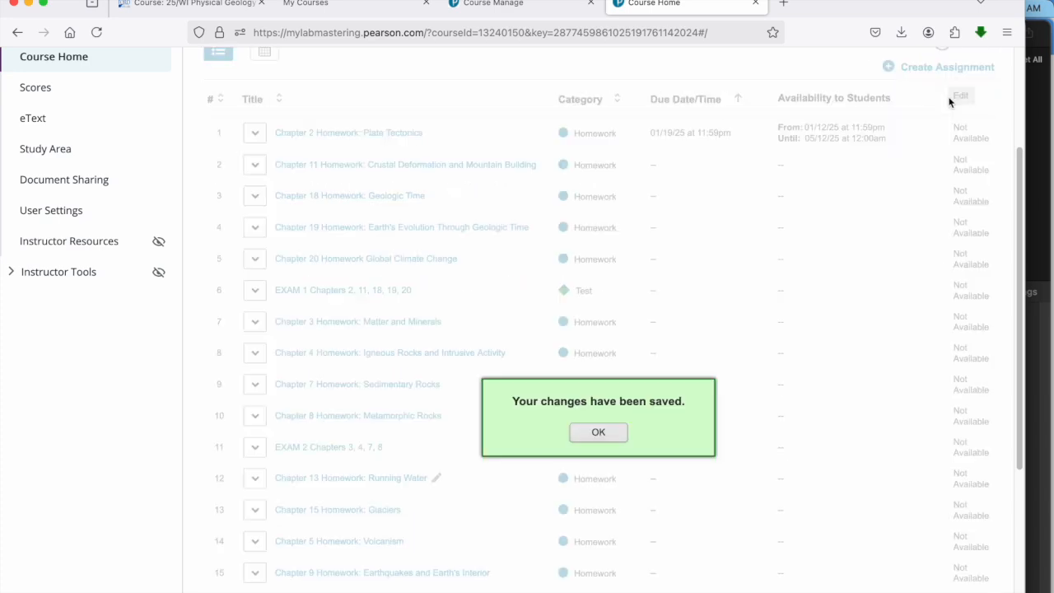
{"action": "left_click", "coordinate": [613, 436]}
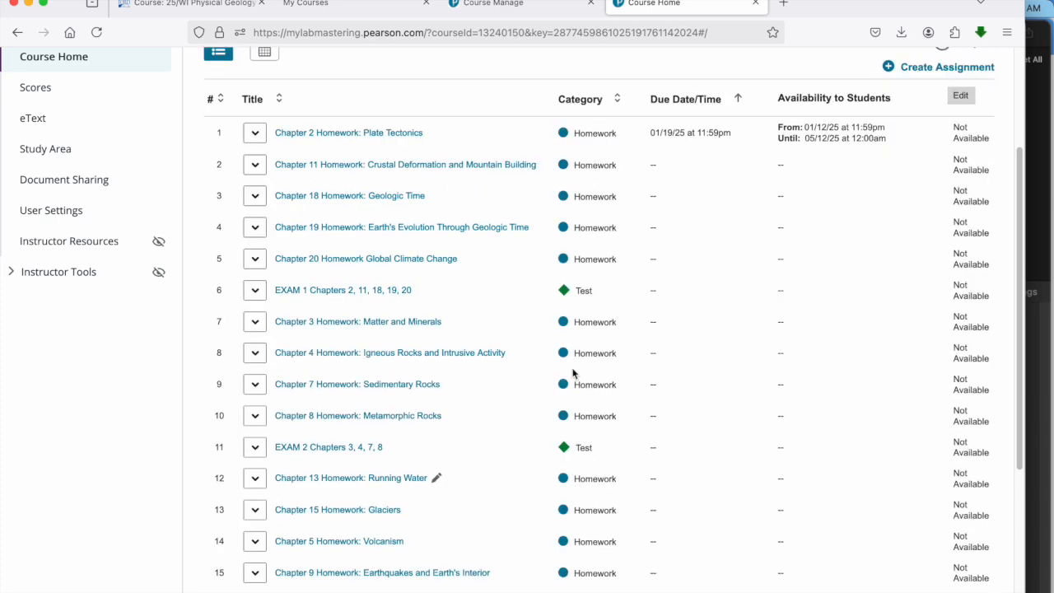
Step: Return to the instructor course home and check which assignment is due next
{"action": "scroll", "coordinate": [574, 373], "scroll_direction": "up", "scroll_amount": 3}
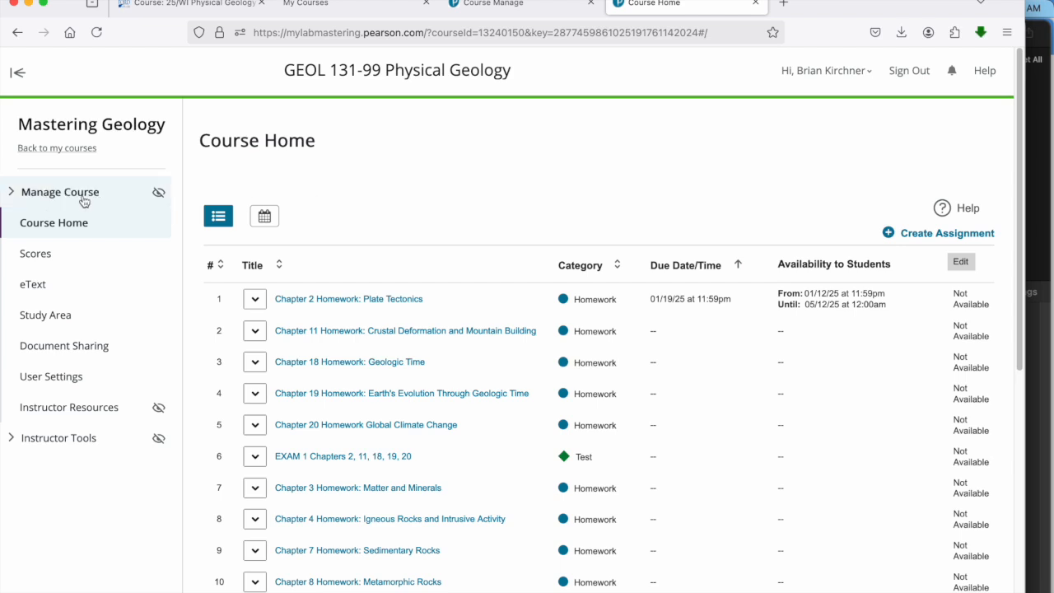
{"action": "left_click", "coordinate": [77, 223]}
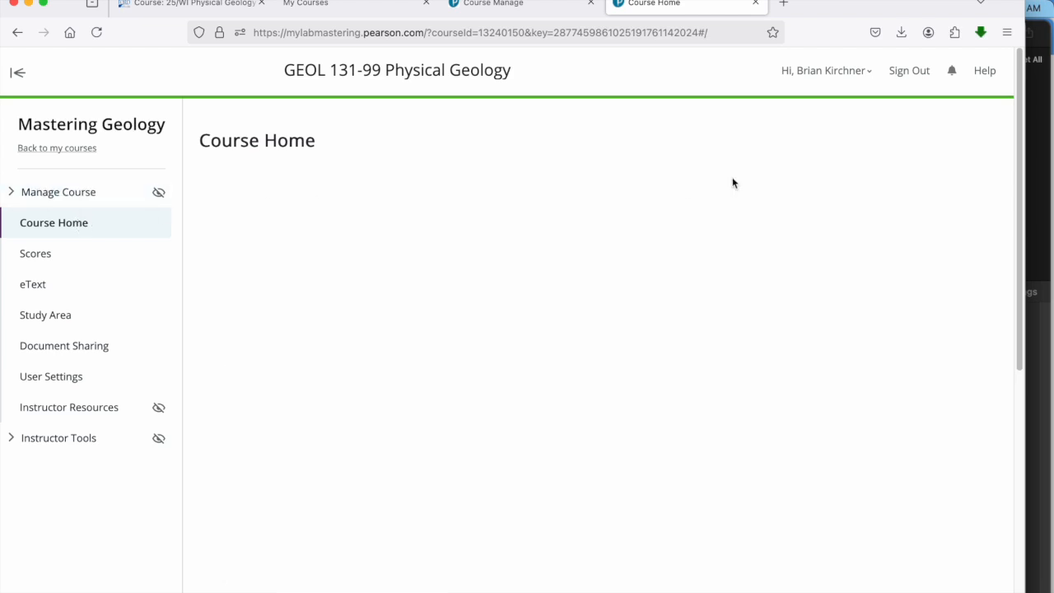
{"action": "scroll", "coordinate": [693, 156], "scroll_direction": "down", "scroll_amount": 3}
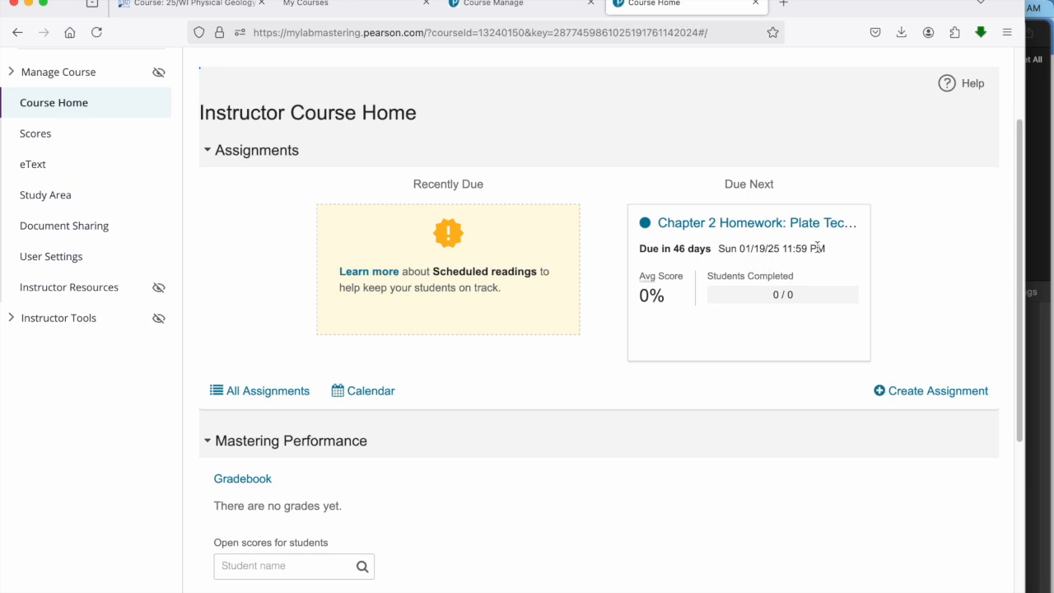
{"action": "scroll", "coordinate": [612, 109], "scroll_direction": "up", "scroll_amount": 3}
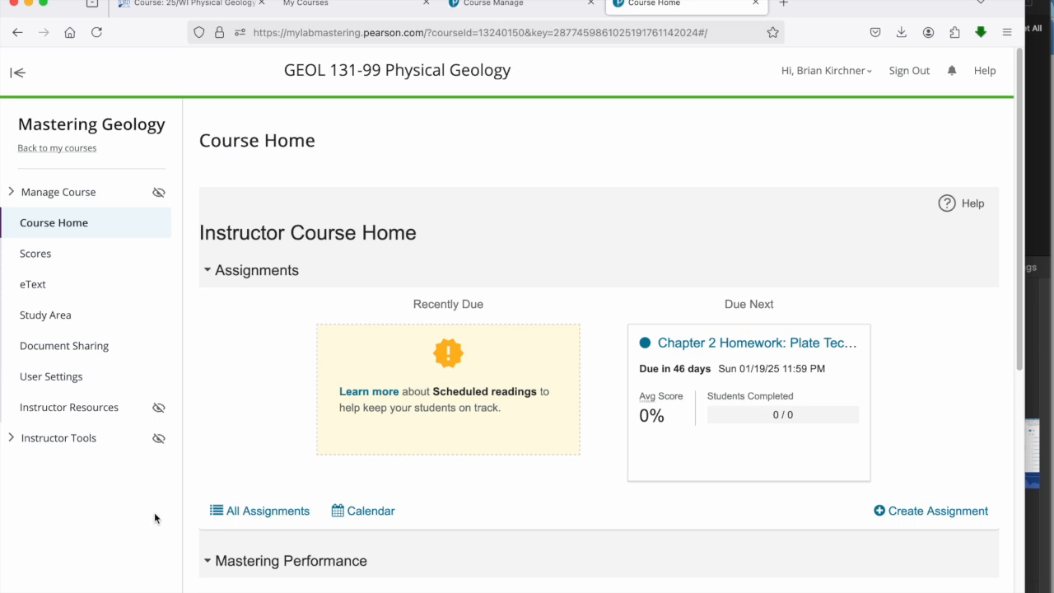
Step: Open the per-student settings for Chapter 2 Homework: Plate Tectonics from the list of all assignments
{"action": "scroll", "coordinate": [155, 518], "scroll_direction": "down", "scroll_amount": 2}
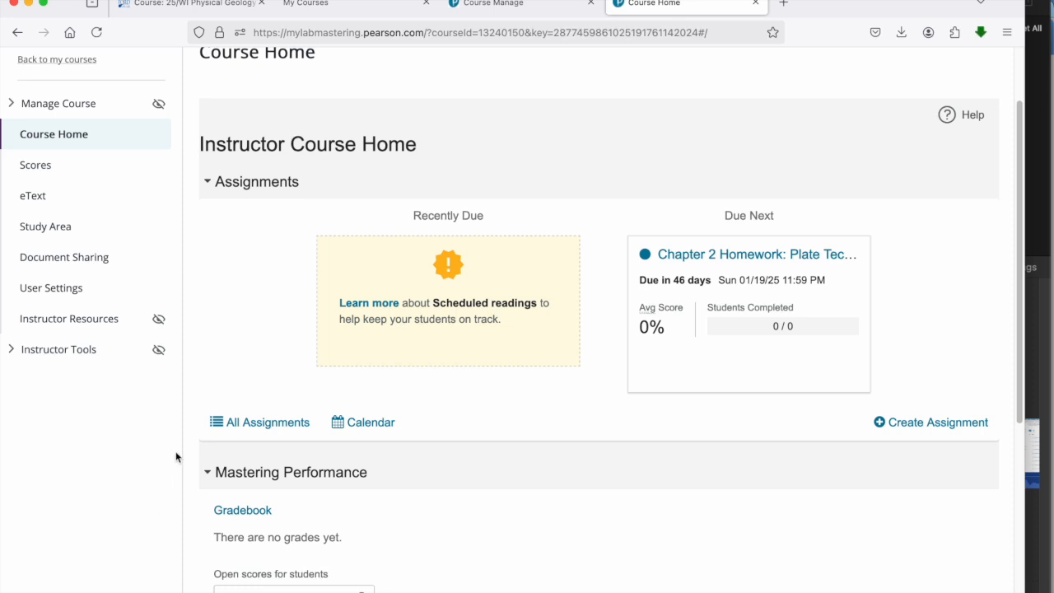
{"action": "left_click", "coordinate": [245, 423]}
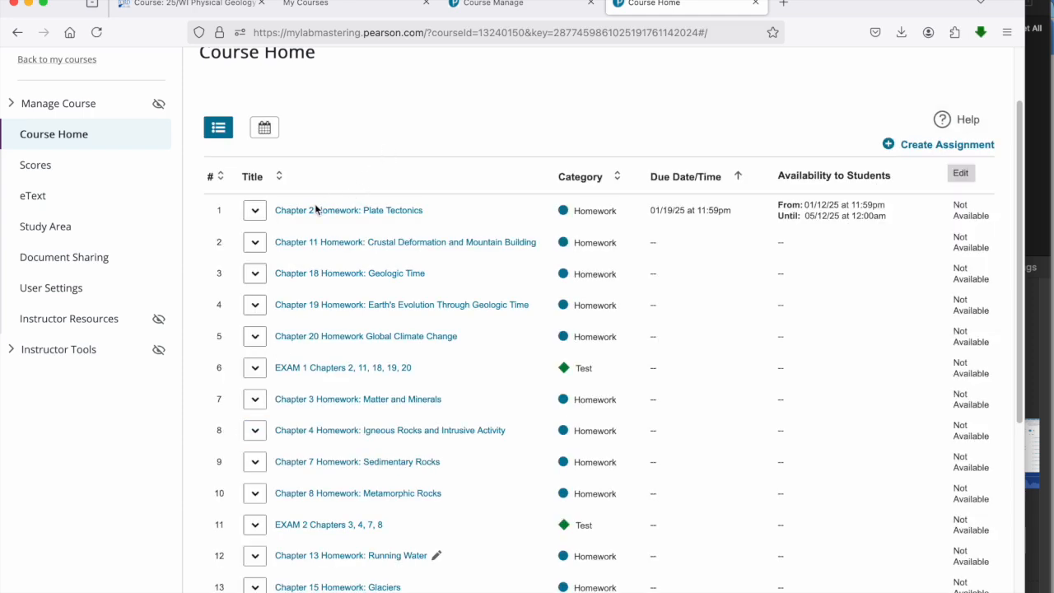
{"action": "left_click", "coordinate": [255, 212]}
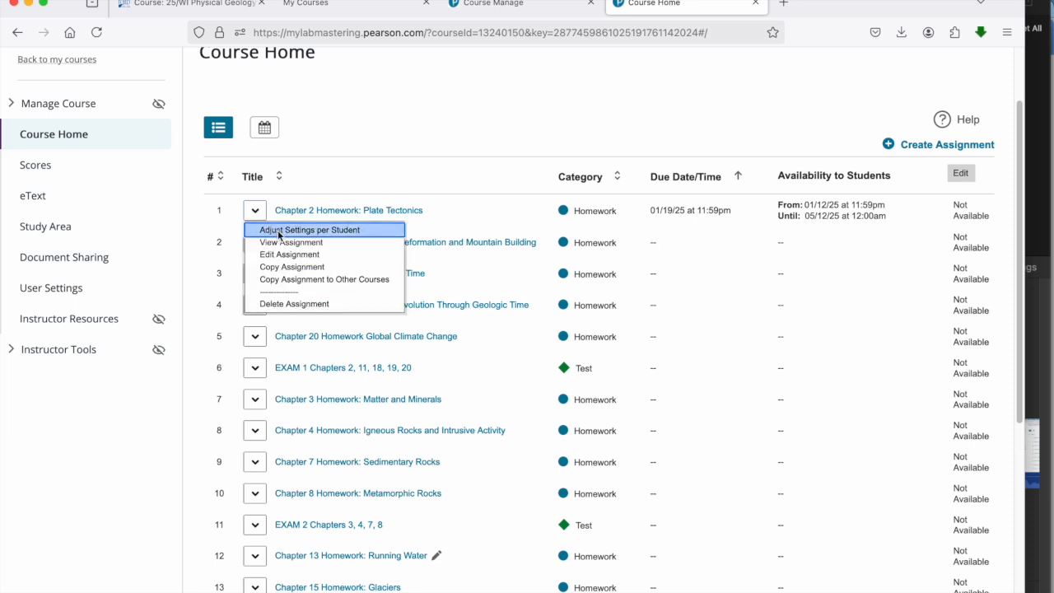
{"action": "left_click", "coordinate": [306, 233]}
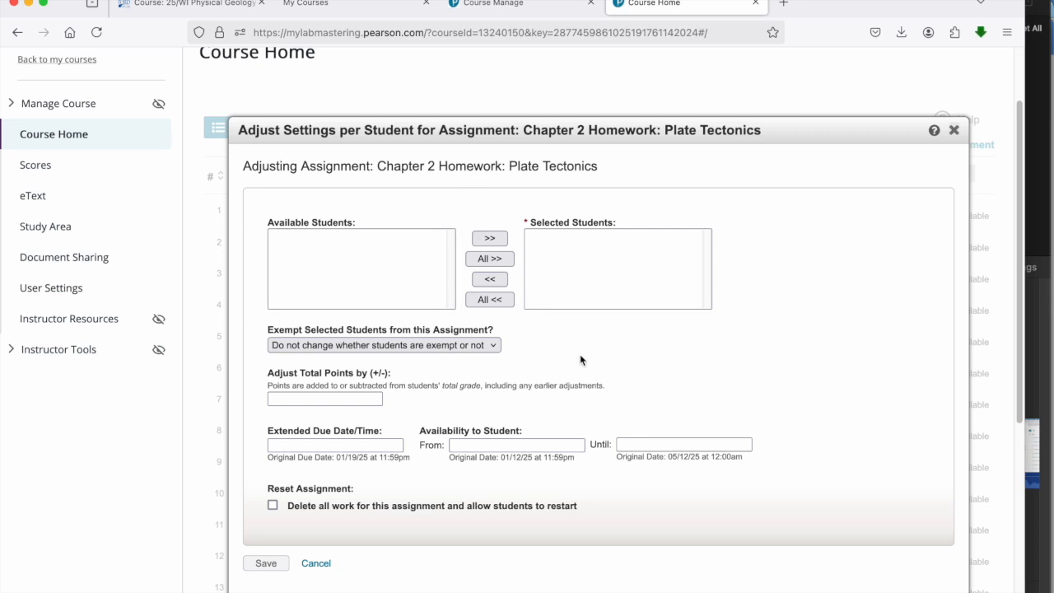
Step: Examine the exemption, point adjustment, extended due date, availability and reset options for individual students, and close the settings without saving
{"action": "scroll", "coordinate": [580, 354], "scroll_direction": "down", "scroll_amount": 2}
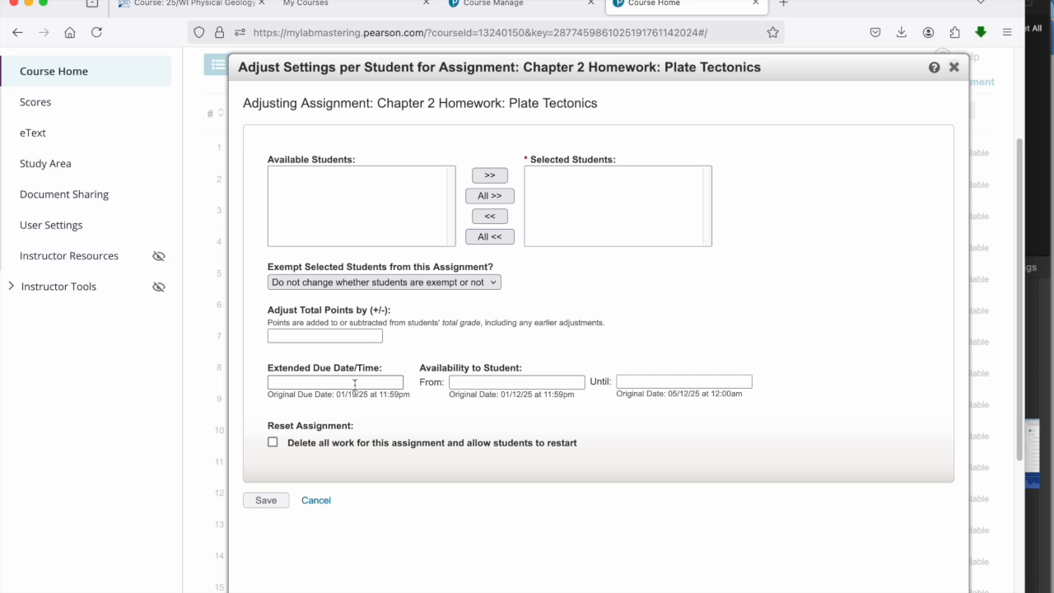
{"action": "scroll", "coordinate": [354, 383], "scroll_direction": "down", "scroll_amount": 2}
{"action": "scroll", "coordinate": [354, 384], "scroll_direction": "up", "scroll_amount": 2}
{"action": "scroll", "coordinate": [354, 384], "scroll_direction": "down", "scroll_amount": 1}
{"action": "scroll", "coordinate": [330, 330], "scroll_direction": "up", "scroll_amount": 1}
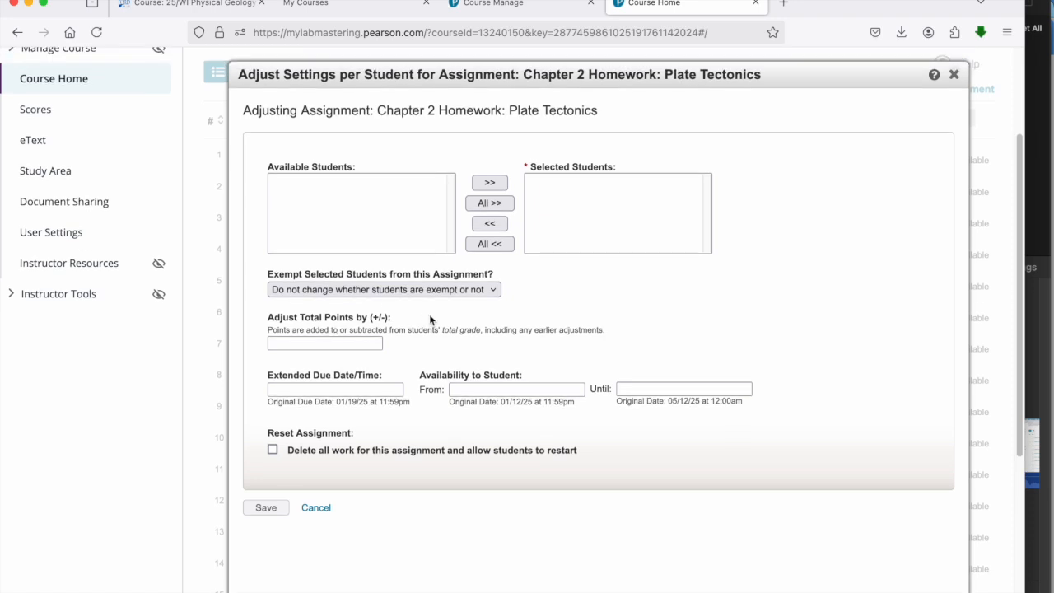
{"action": "left_click", "coordinate": [339, 344]}
{"action": "left_click", "coordinate": [423, 471]}
{"action": "scroll", "coordinate": [334, 462], "scroll_direction": "down", "scroll_amount": 1}
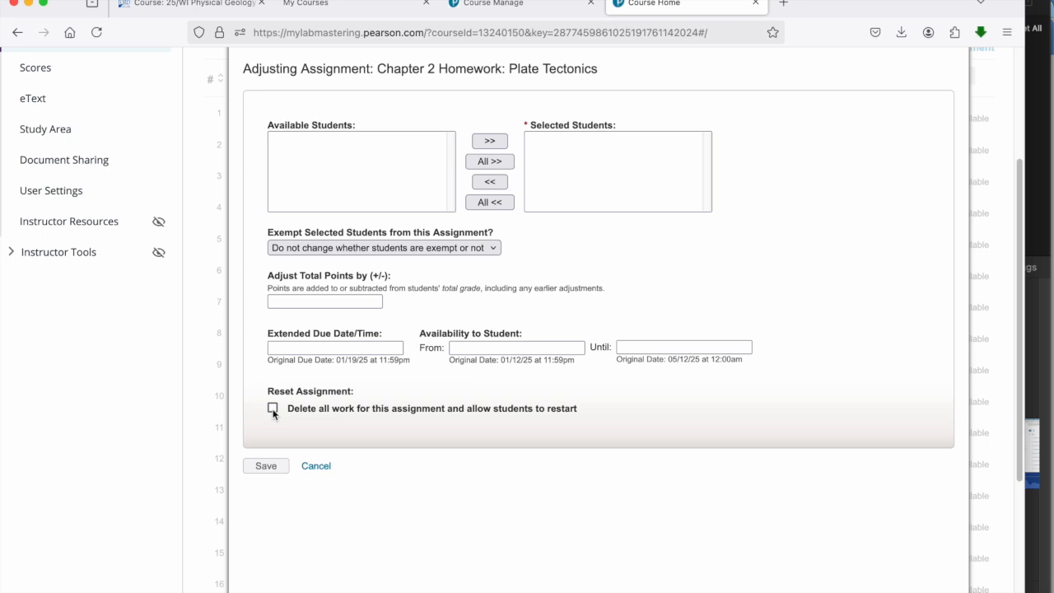
{"action": "scroll", "coordinate": [272, 412], "scroll_direction": "up", "scroll_amount": 2}
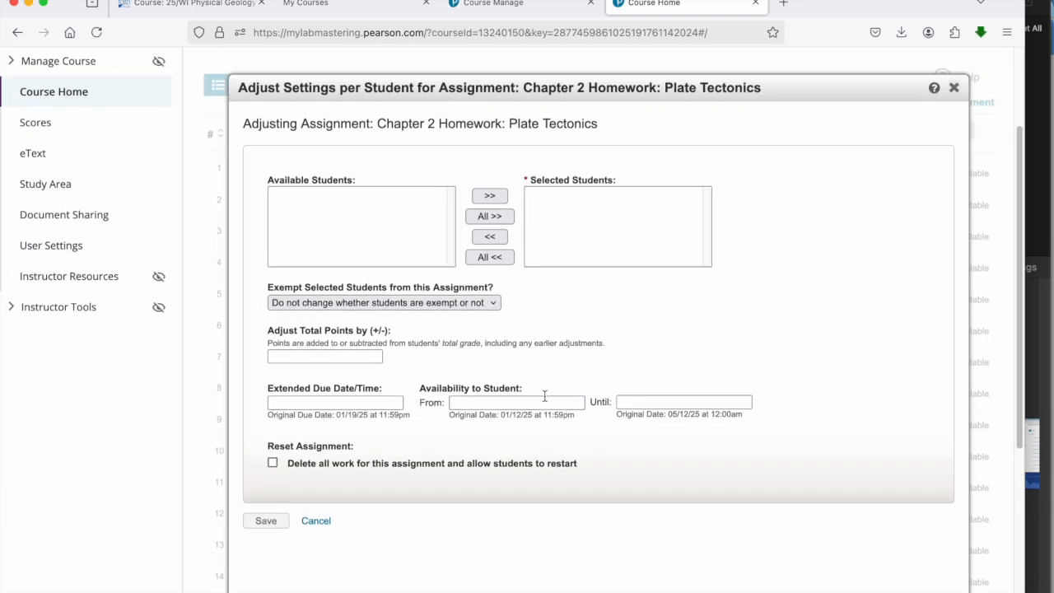
{"action": "left_click", "coordinate": [319, 520]}
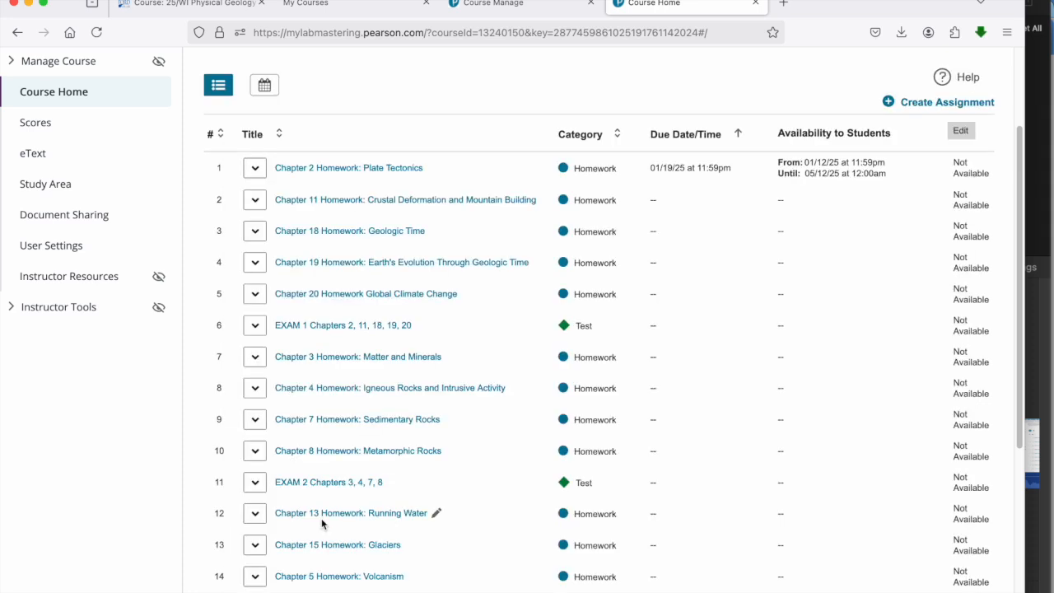